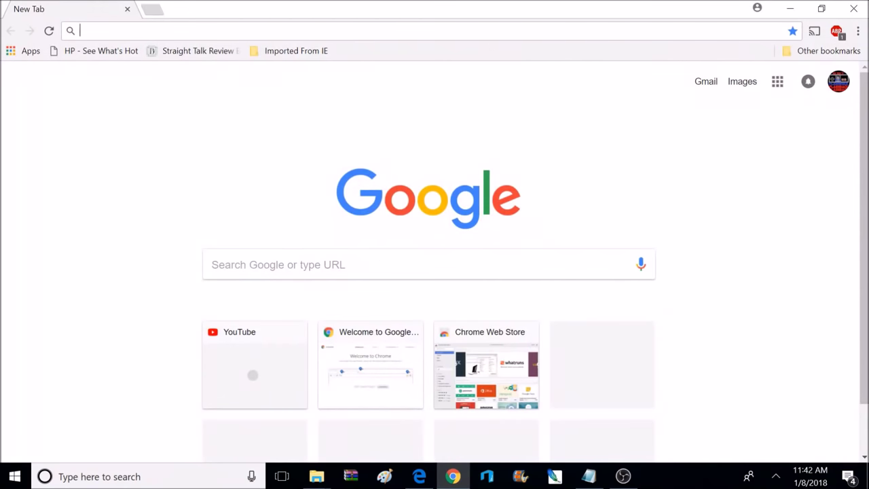
Open the MEGA page for sega ultimate.rar, download the archive and show it in its download folder
left_click(240, 112)
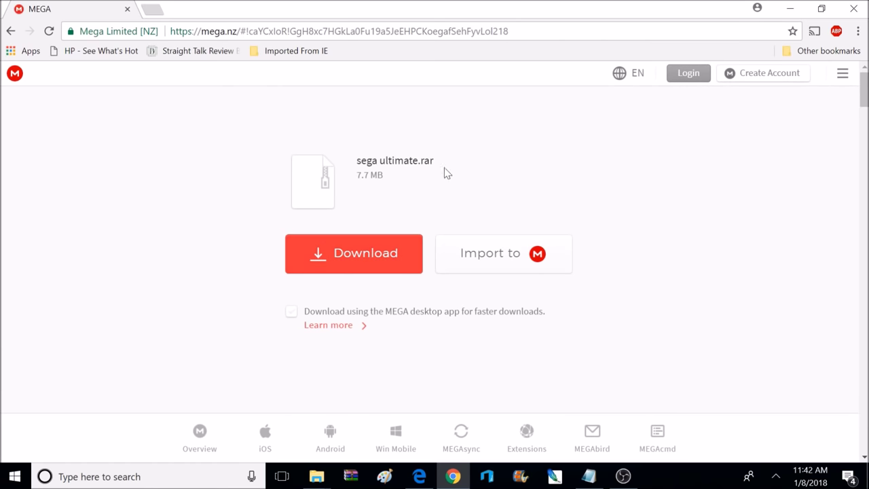
left_click(389, 255)
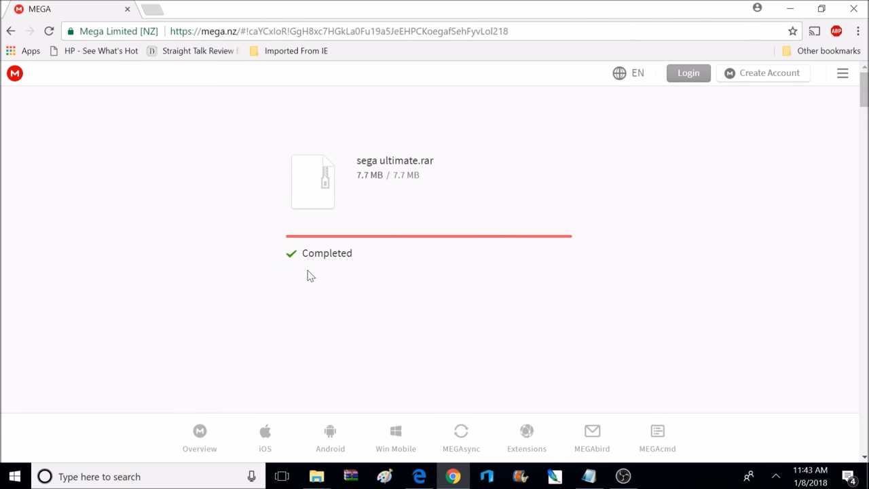
left_click(137, 453)
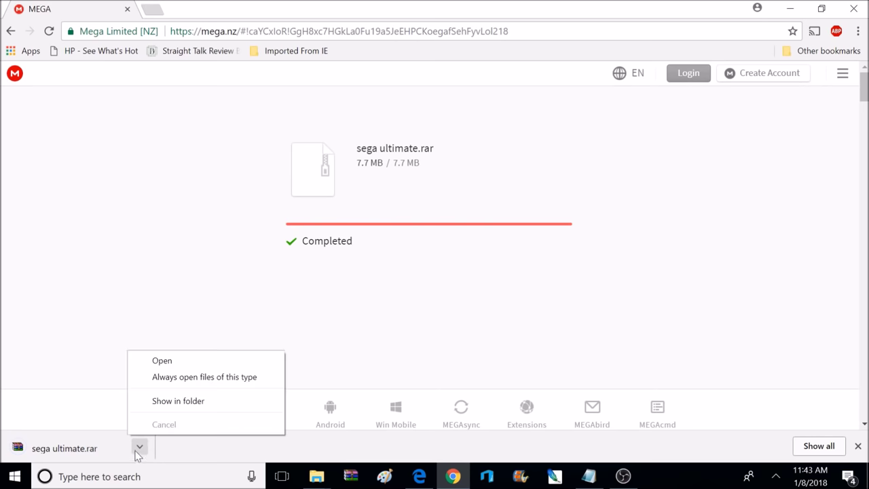
left_click(178, 401)
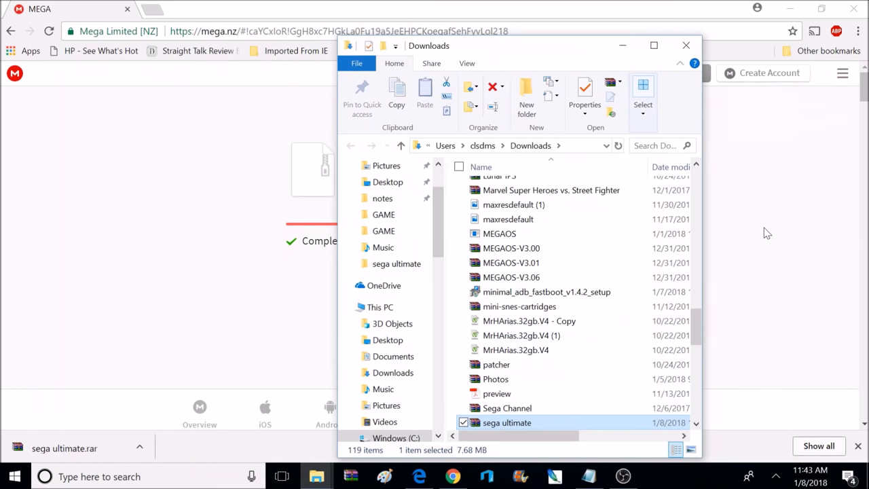
Move the sega ultimate archive from Downloads to the desktop, replacing the existing copy, and close the Downloads folder
left_click(790, 8)
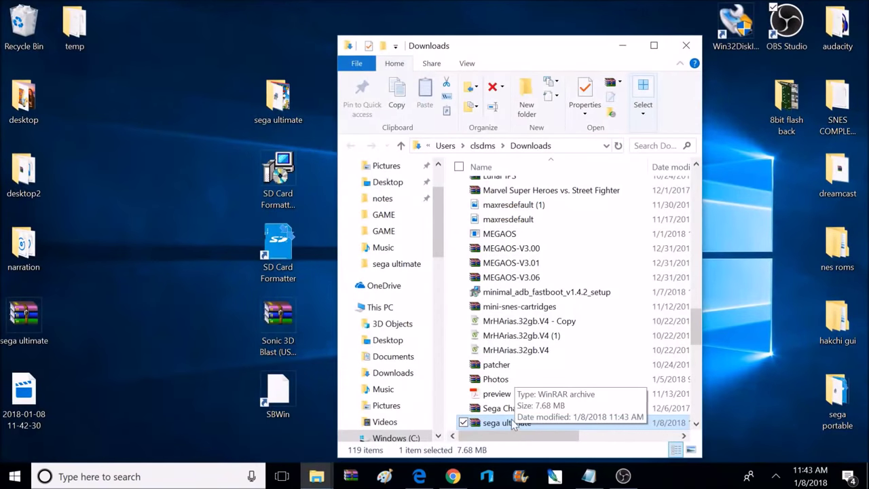
left_click_drag(502, 424, 149, 338)
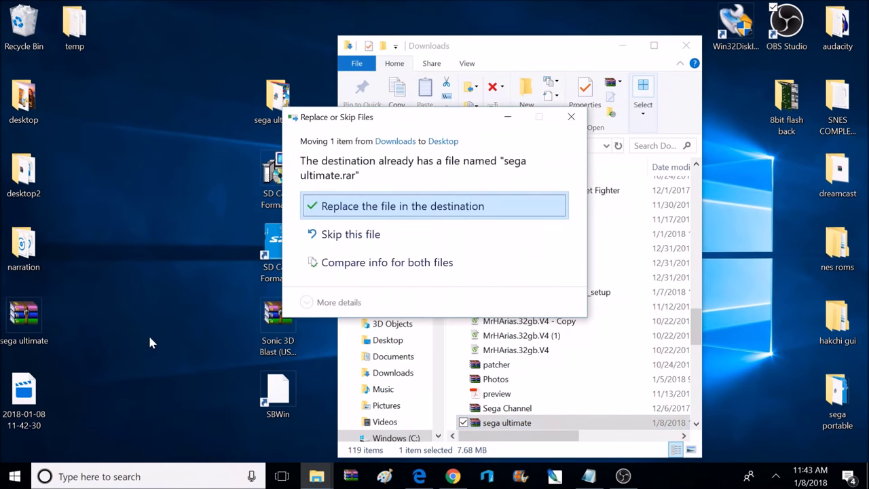
left_click(420, 207)
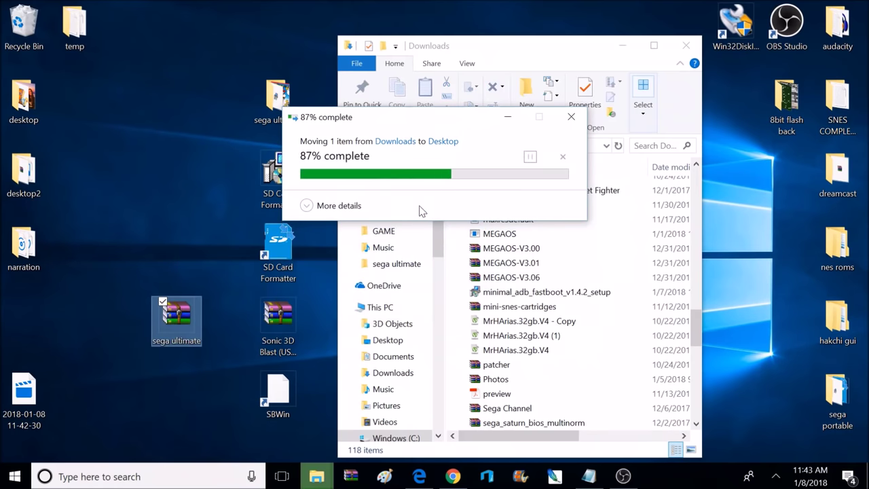
left_click(685, 45)
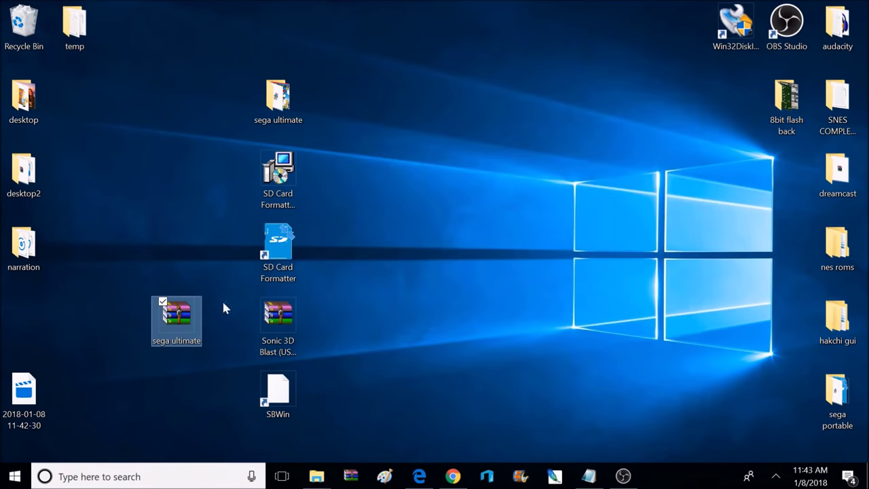
Extract the sega ultimate folder from the archive to the desktop, replacing the existing files, and discard the archive in the Recycle Bin
double_click(178, 329)
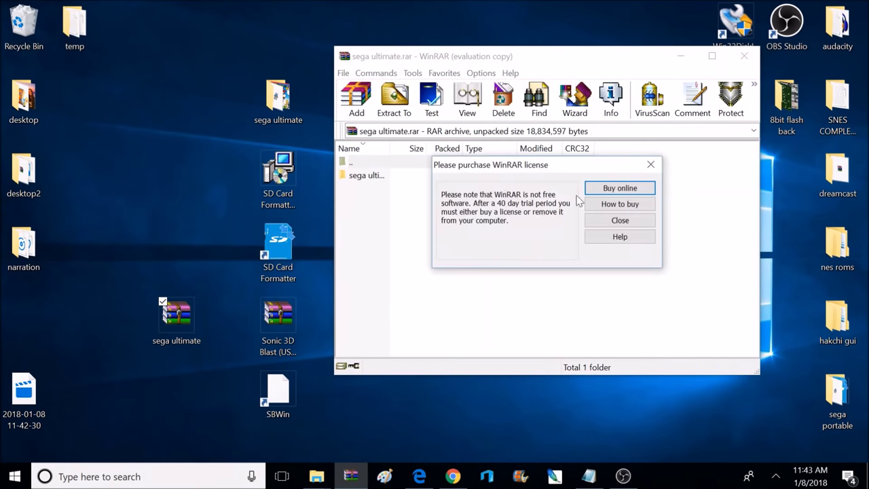
left_click(619, 221)
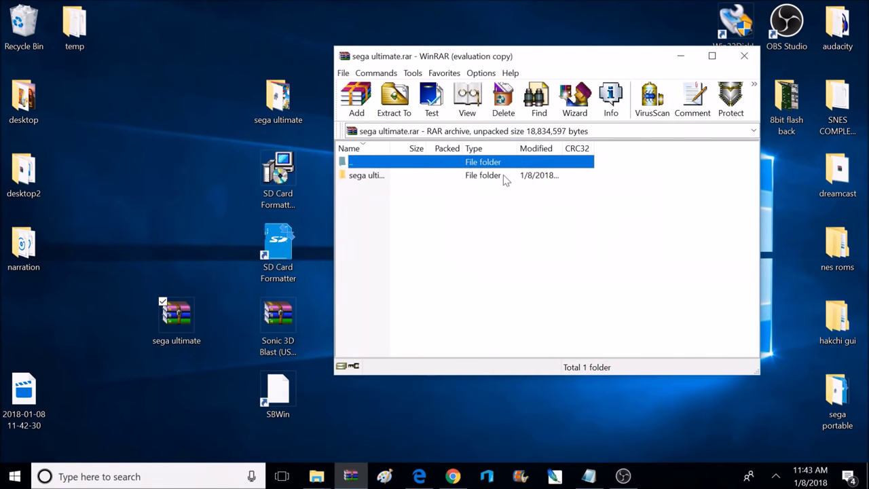
left_click(503, 175)
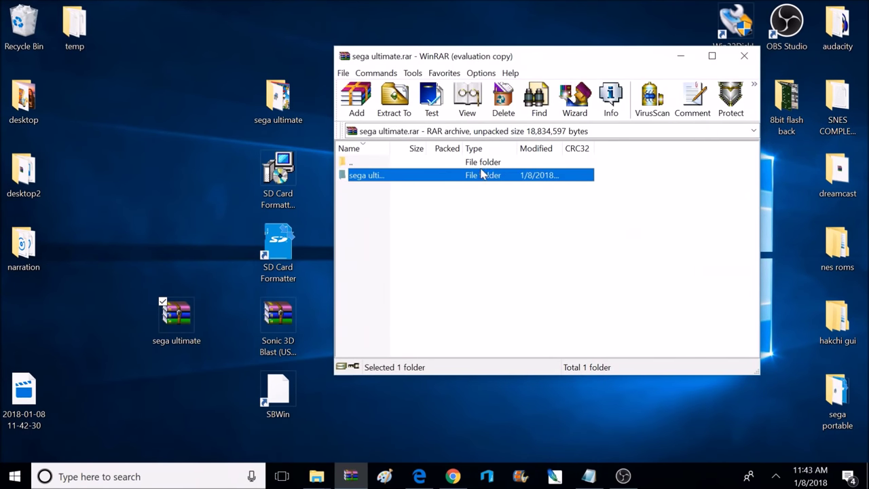
left_click_drag(503, 177, 205, 92)
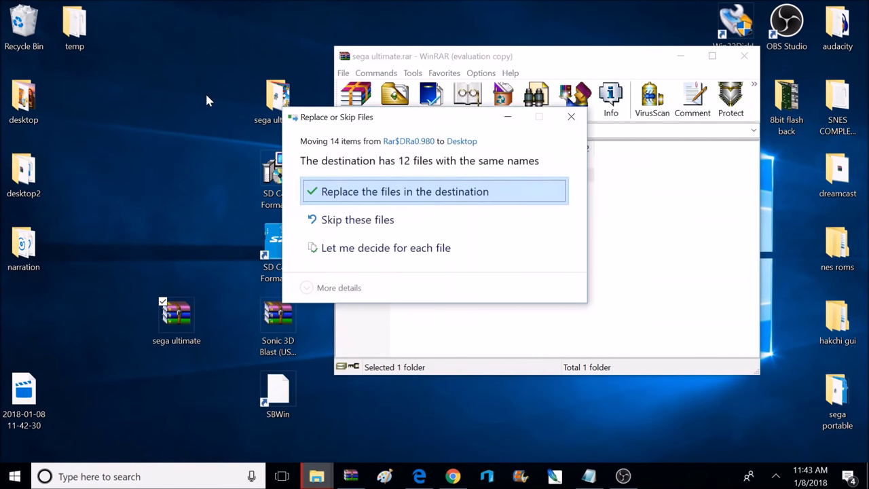
left_click(387, 193)
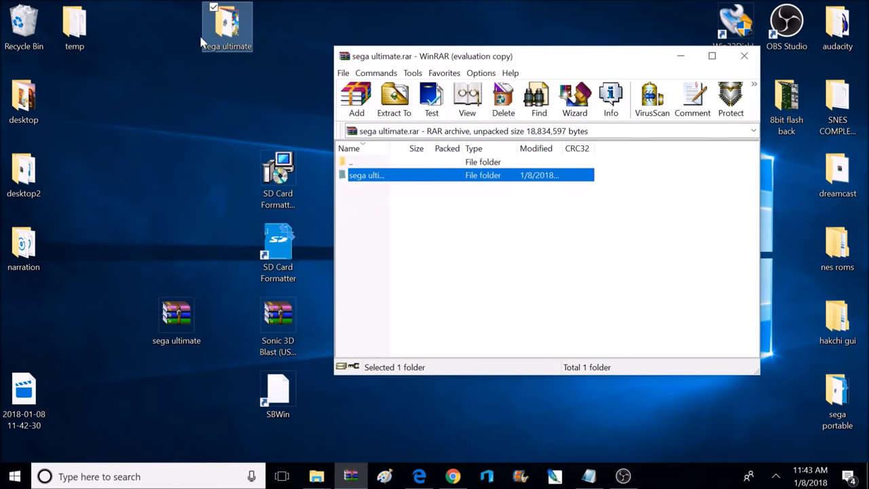
left_click_drag(218, 28, 277, 114)
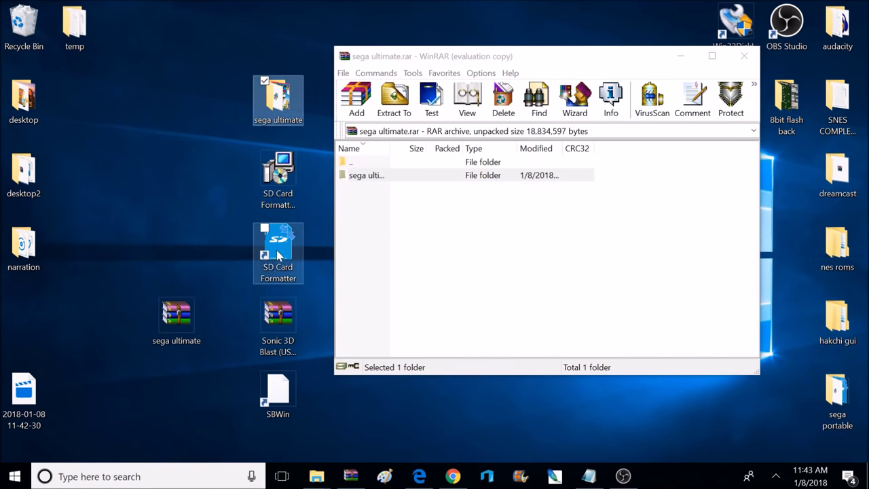
left_click(744, 55)
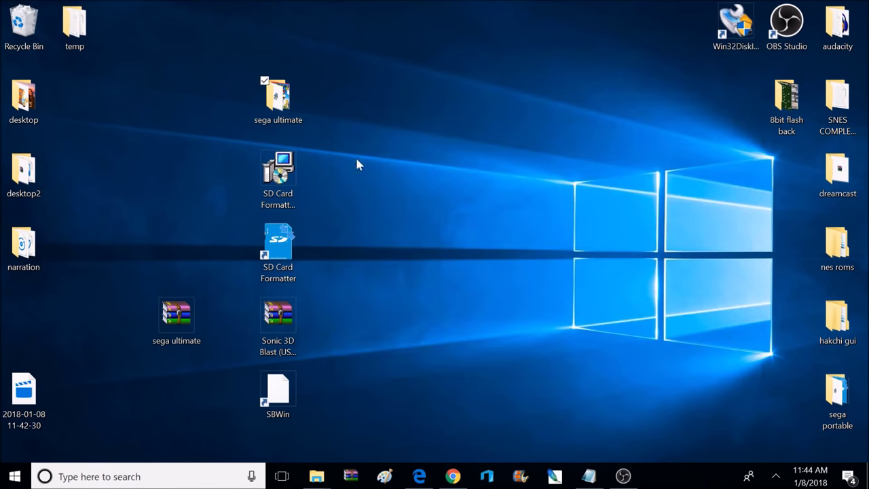
left_click_drag(182, 319, 28, 30)
Open the extracted sega ultimate folder and start the SD Card Formatter Setup installer
left_click(292, 105)
double_click(292, 106)
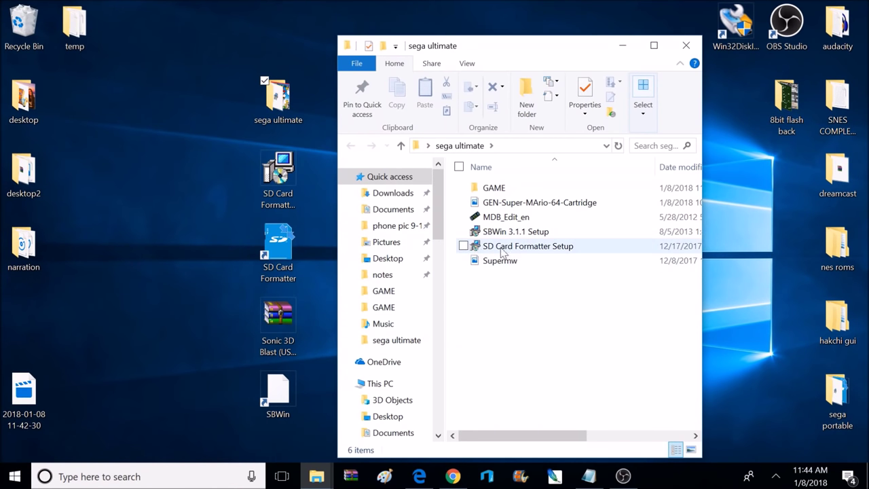
left_click(526, 248)
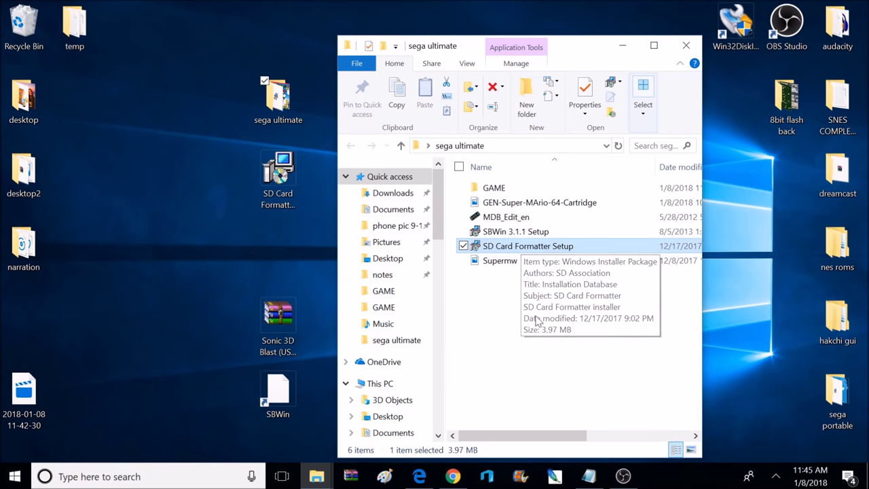
double_click(548, 249)
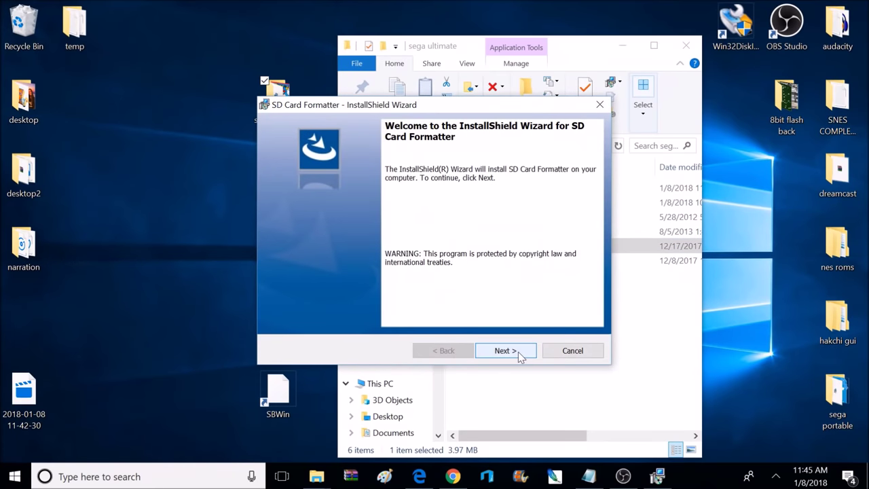
Accept the license agreement and install SD Card Formatter to its default folder, allowing the setup to make changes to the device
left_click(518, 352)
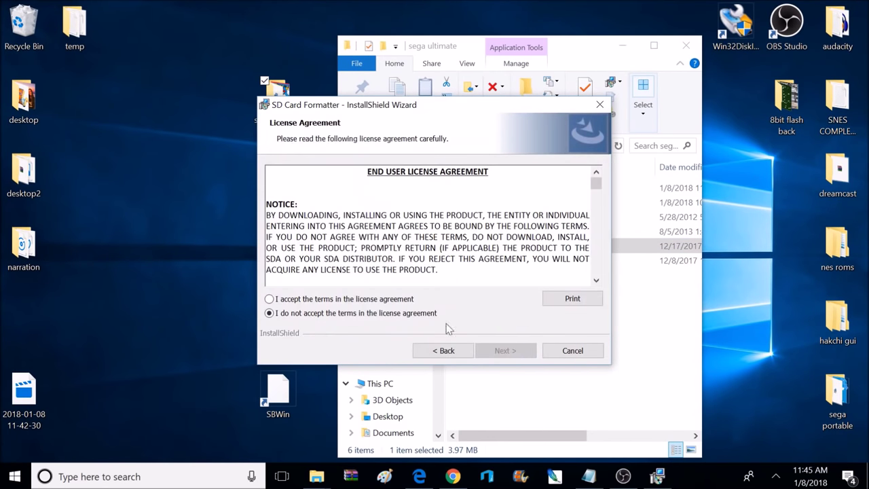
left_click(269, 299)
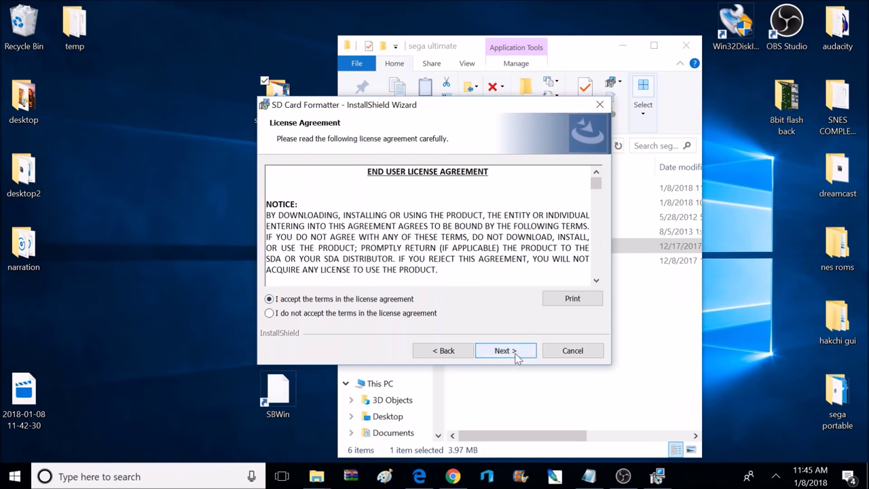
left_click(518, 356)
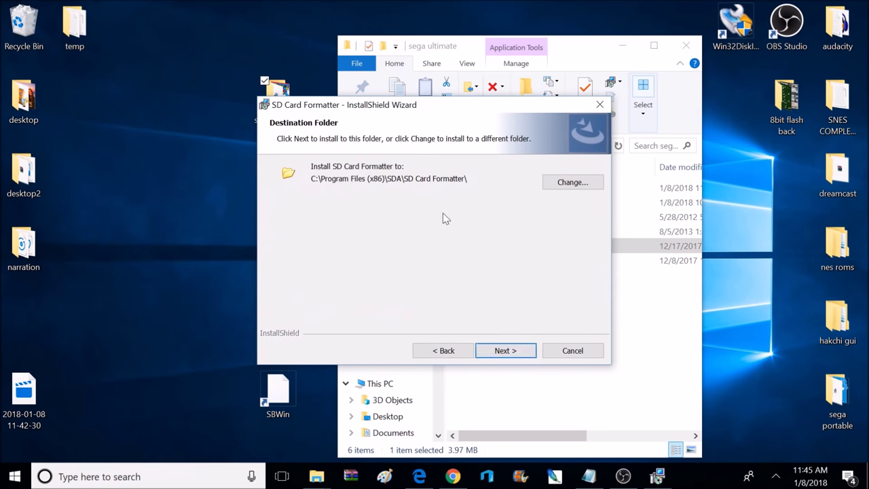
left_click(506, 351)
left_click(503, 351)
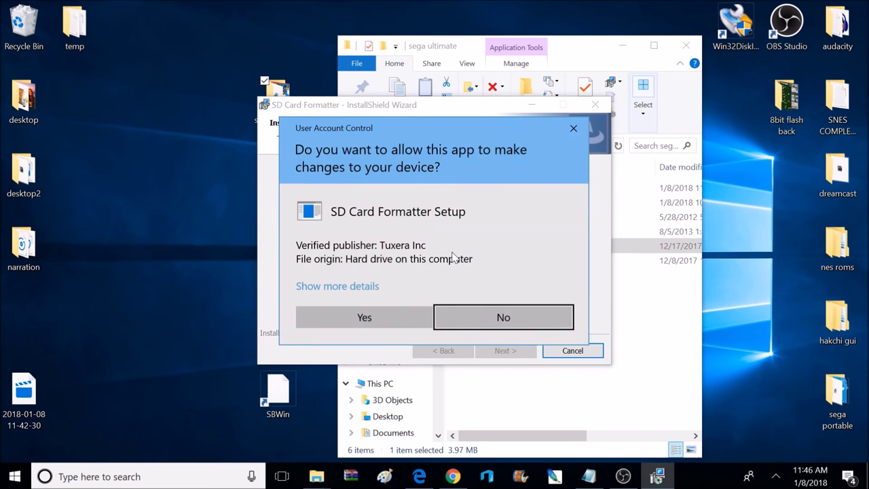
left_click(396, 323)
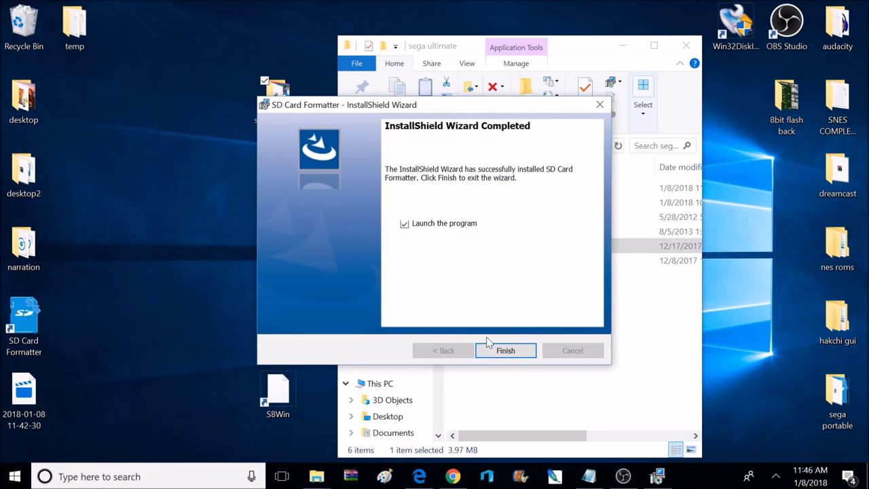
Finish the installer, launch SD Card Formatter with permission granted, and arrange its window beside the sega ultimate folder
left_click(507, 350)
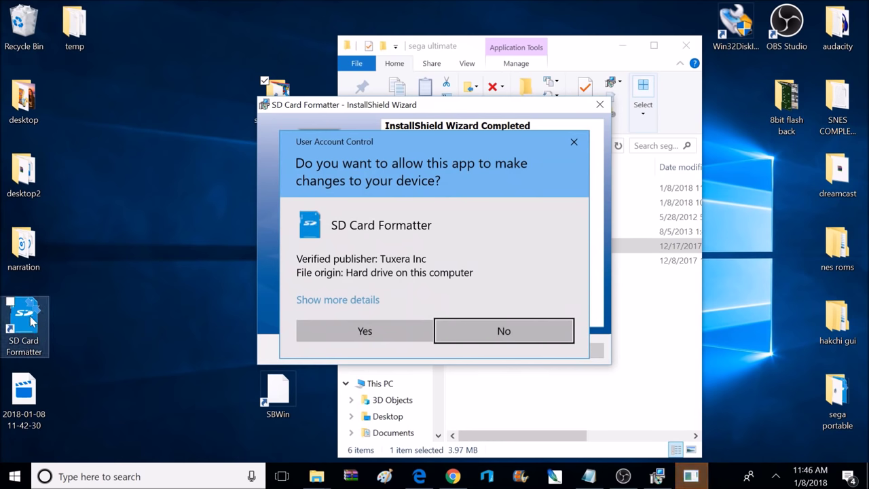
left_click(351, 334)
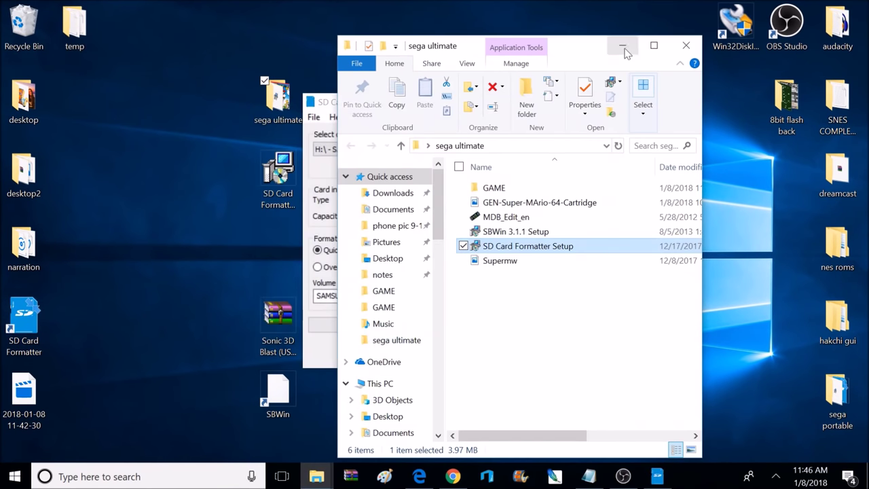
left_click_drag(579, 50, 736, 42)
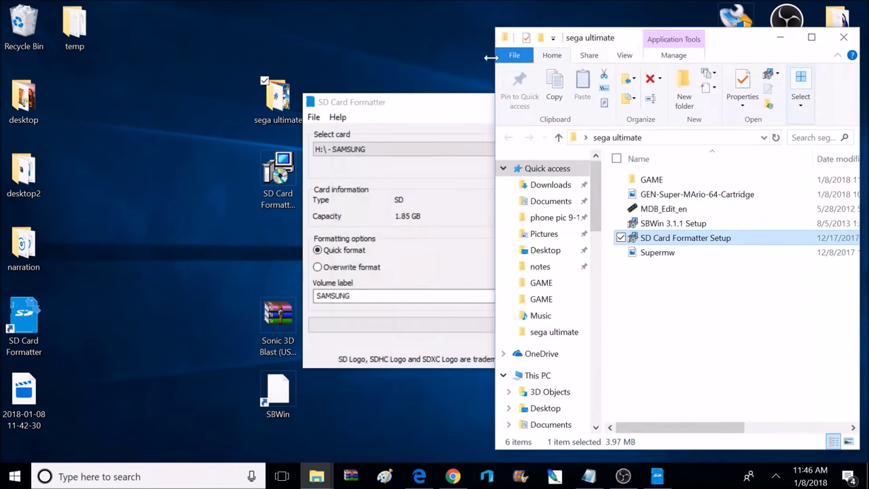
left_click_drag(428, 109, 272, 85)
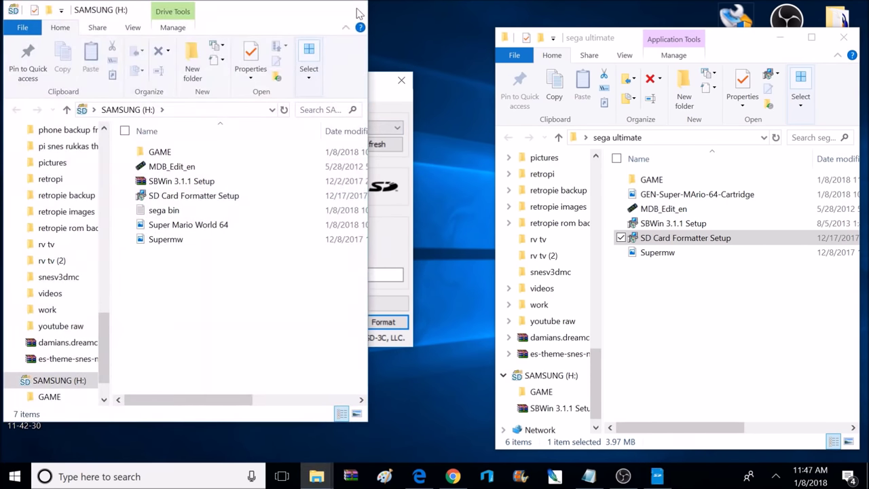
Close the SAMSUNG (H:) folder window, quick-format the H: card with the volume label "sega", and close SD Card Formatter
left_click(361, 9)
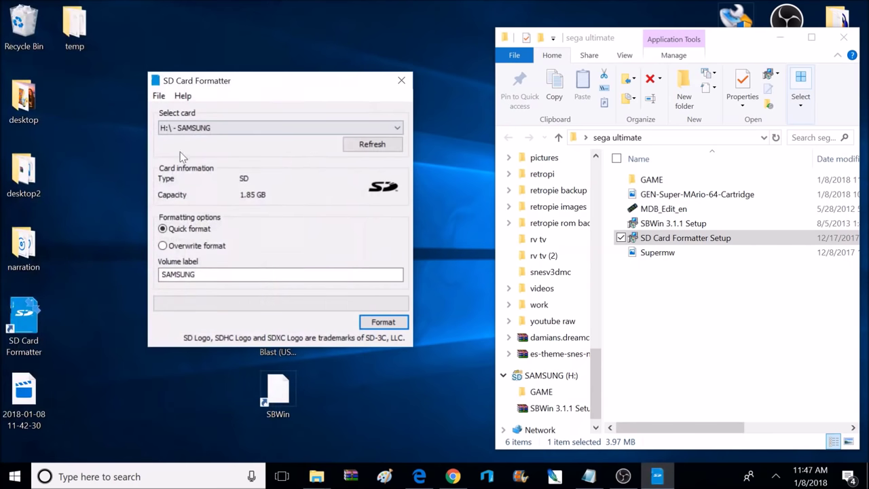
left_click(397, 128)
left_click(397, 130)
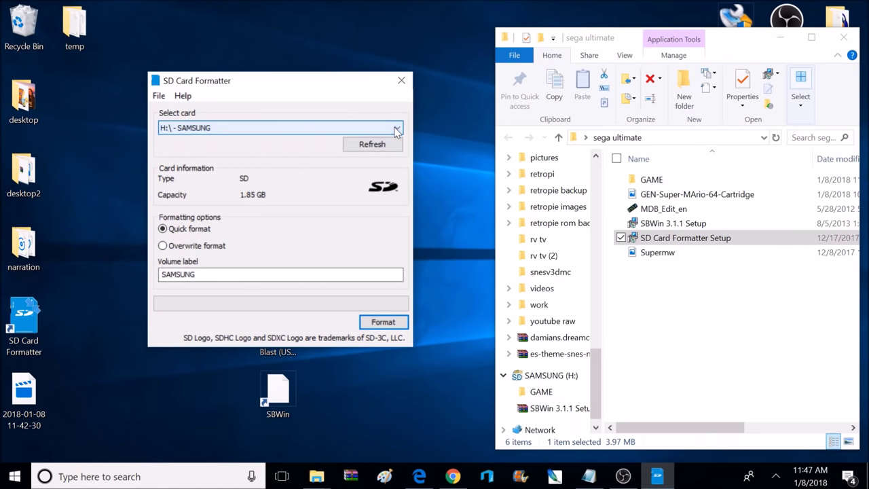
double_click(190, 273)
type("sega")
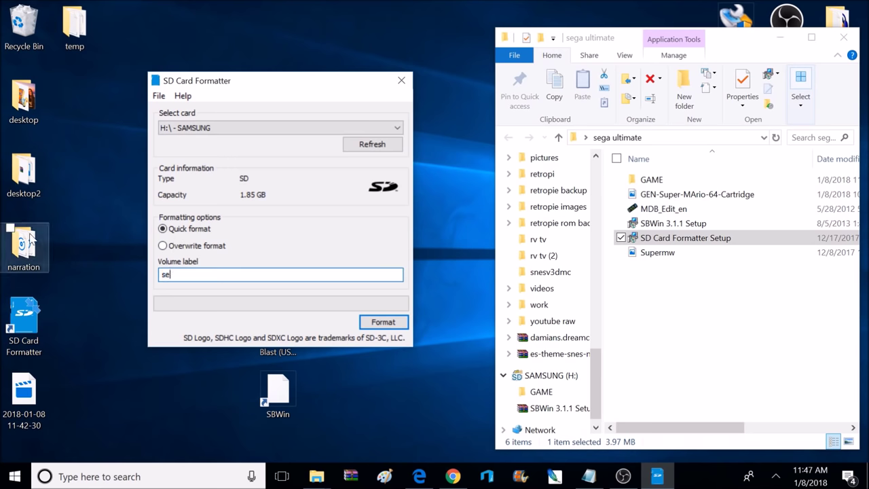
left_click(382, 324)
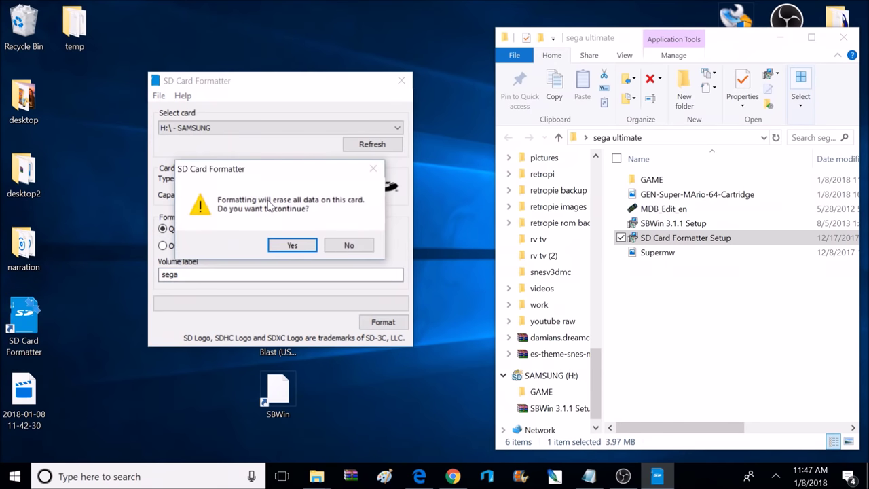
left_click(293, 245)
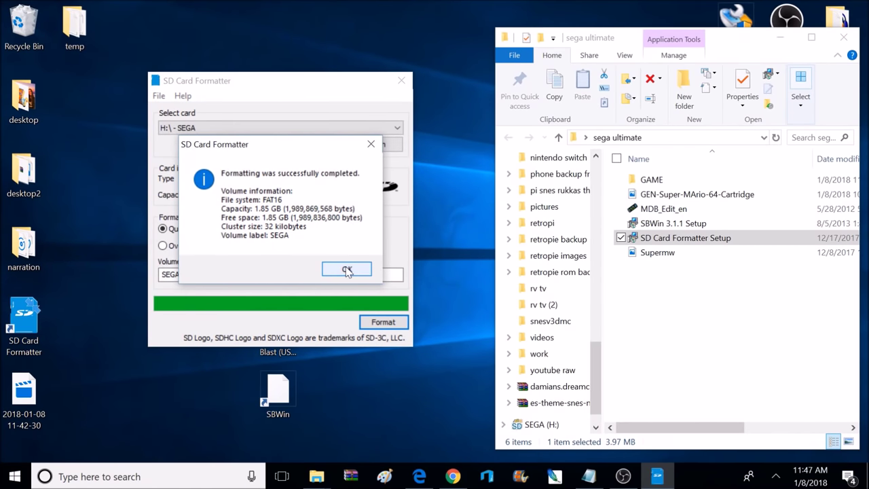
left_click(347, 270)
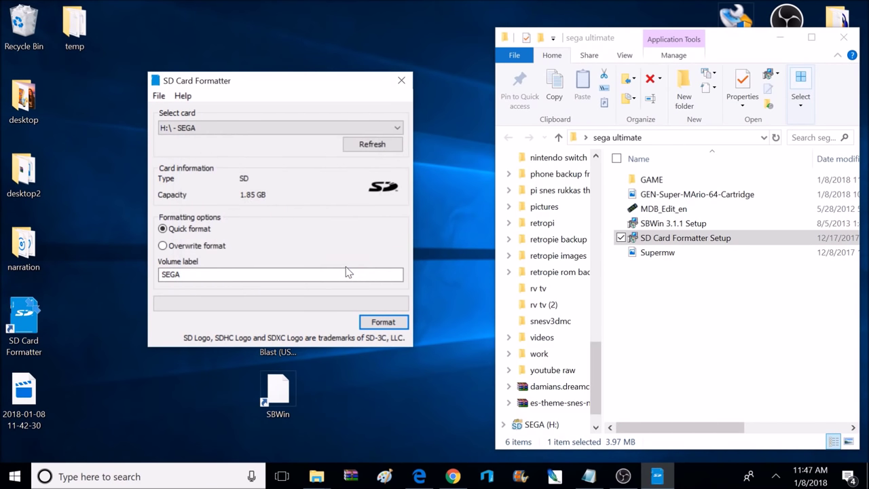
left_click(402, 80)
Open a second File Explorer window and show the SEGA (H:) card in it
right_click(316, 476)
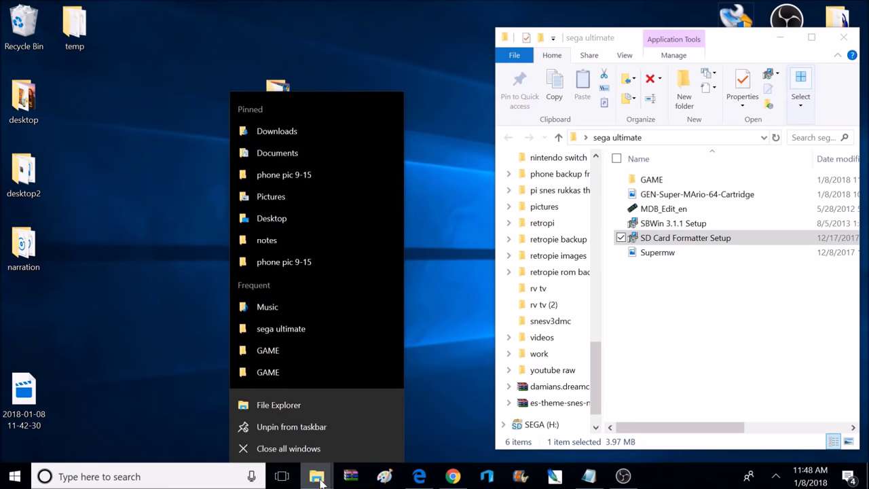
left_click(280, 403)
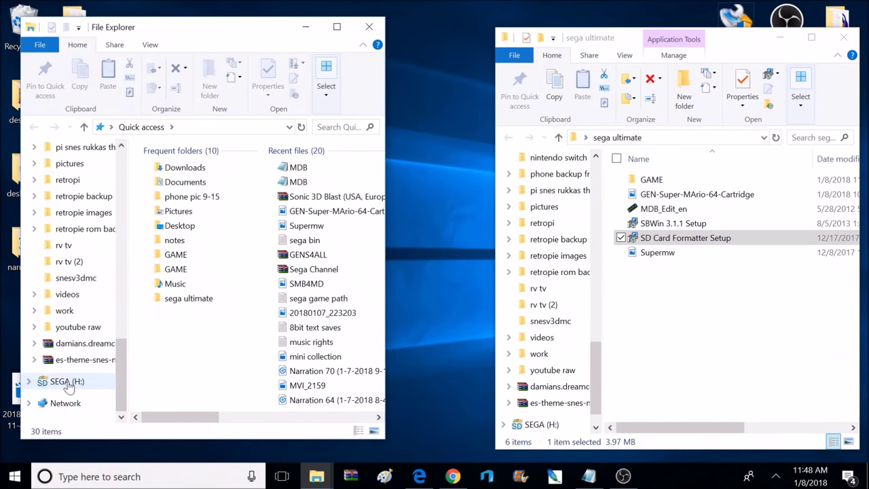
left_click(66, 382)
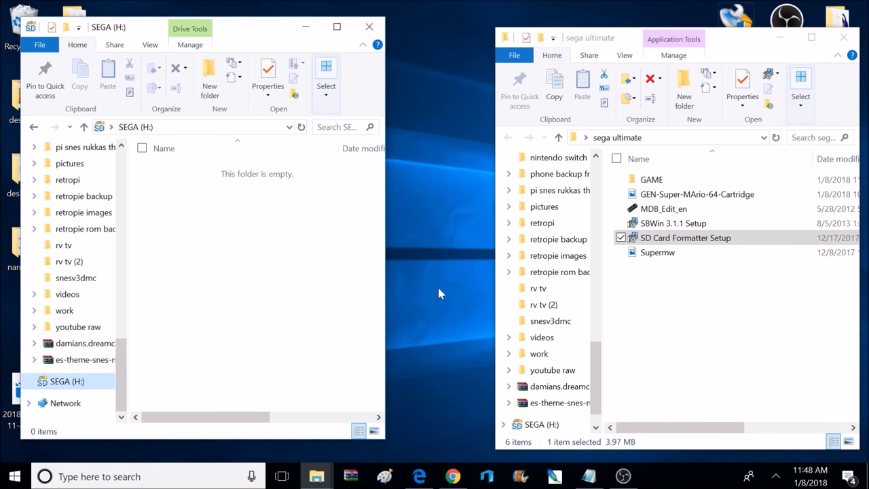
Copy the GAME folder from sega ultimate to the SEGA (H:) card and check the contents of both copies
double_click(665, 182)
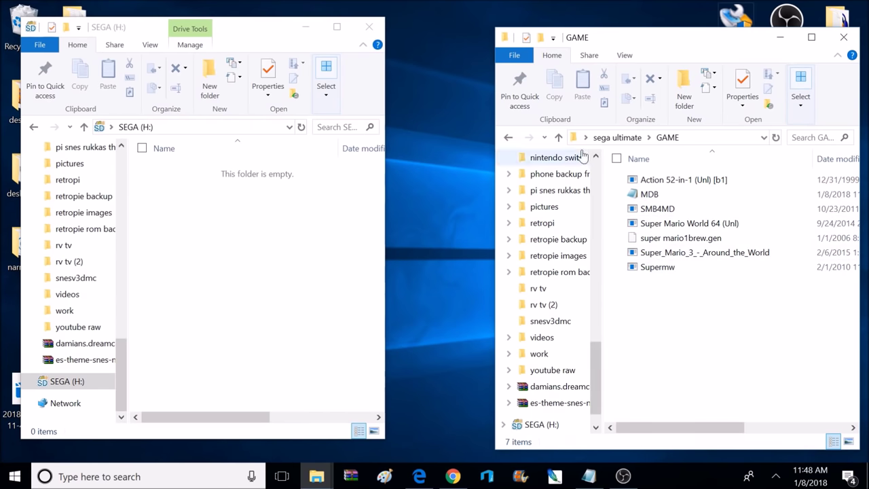
left_click(558, 137)
left_click_drag(651, 180, 206, 238)
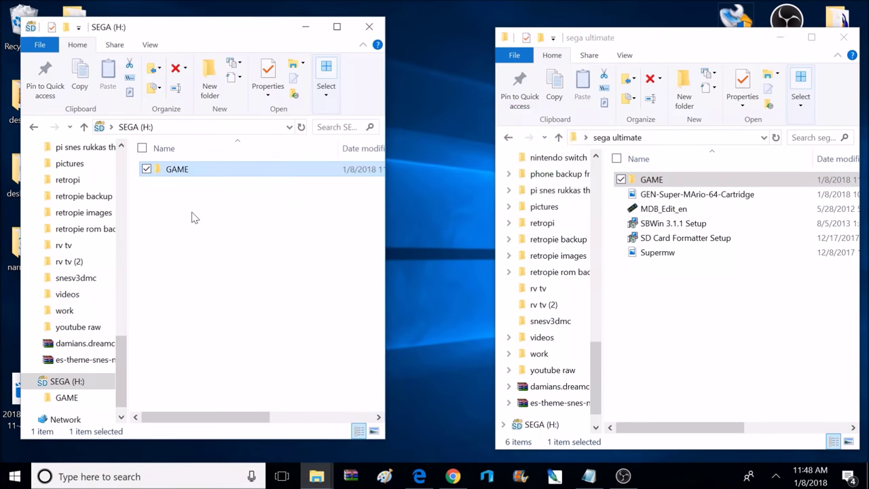
double_click(178, 171)
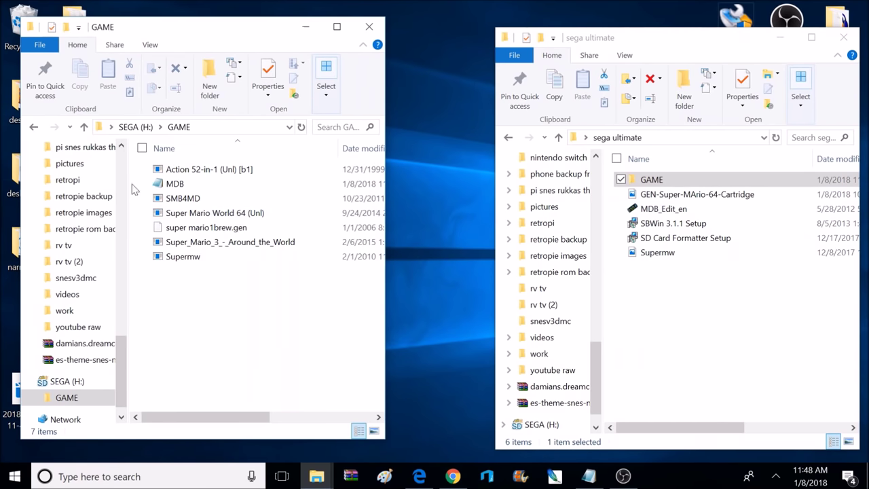
left_click(85, 128)
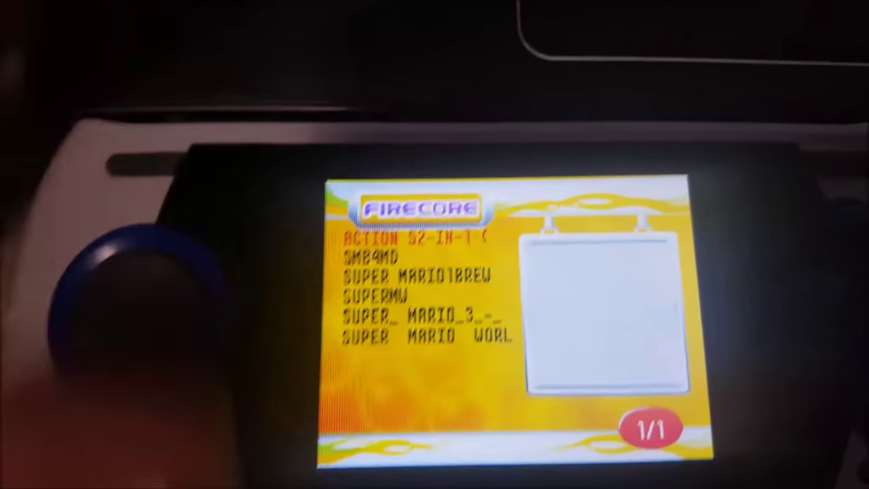
key("Down")
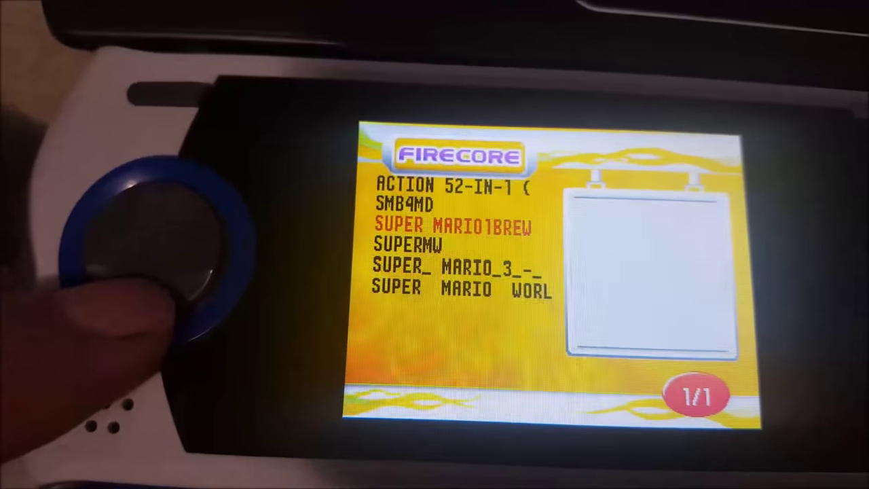
key("Return")
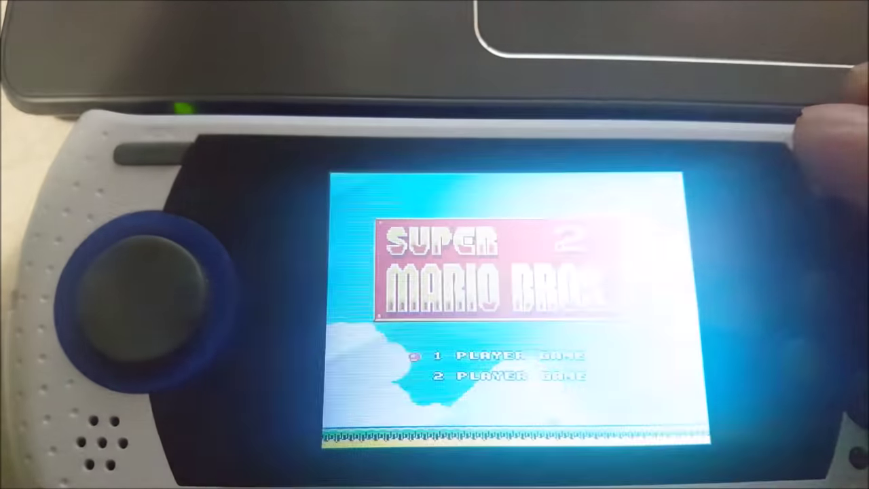
key("Return")
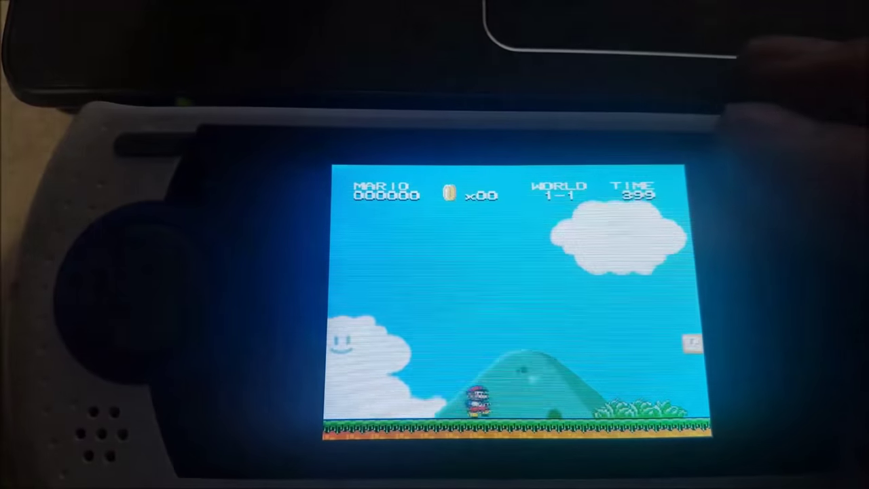
key("Right")
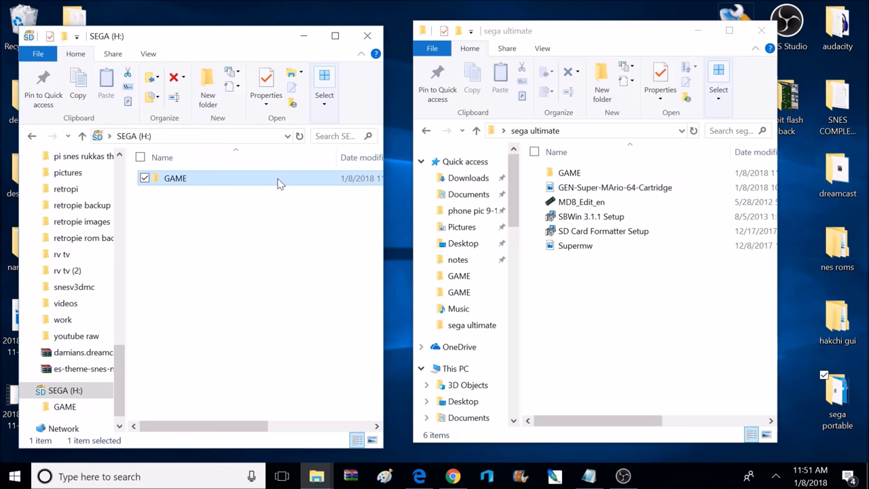
double_click(278, 183)
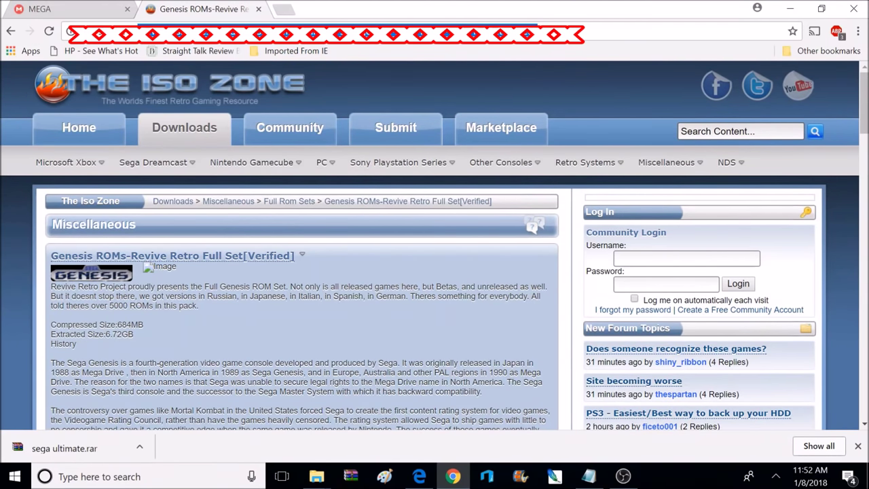
Review the file sizes, ROM count and download section on the Genesis ROMs-Revive Retro Full Set page, and minimize the browser
left_click_drag(143, 325, 115, 345)
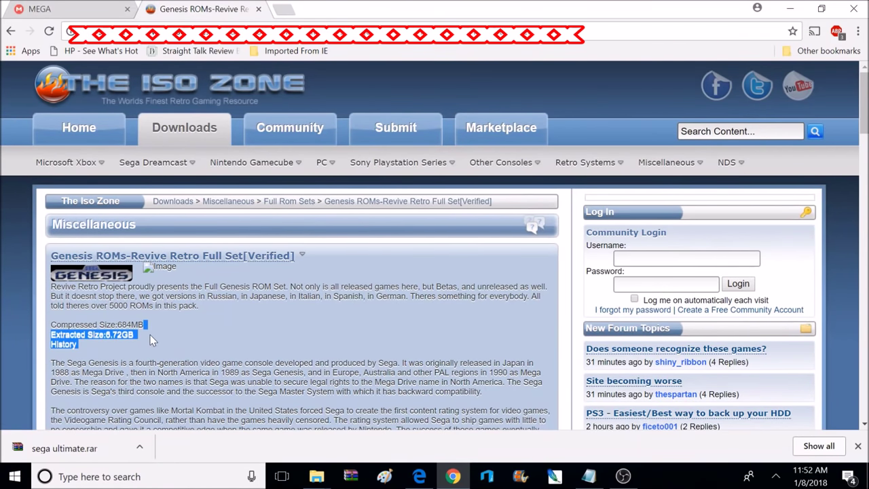
left_click_drag(109, 306, 135, 306)
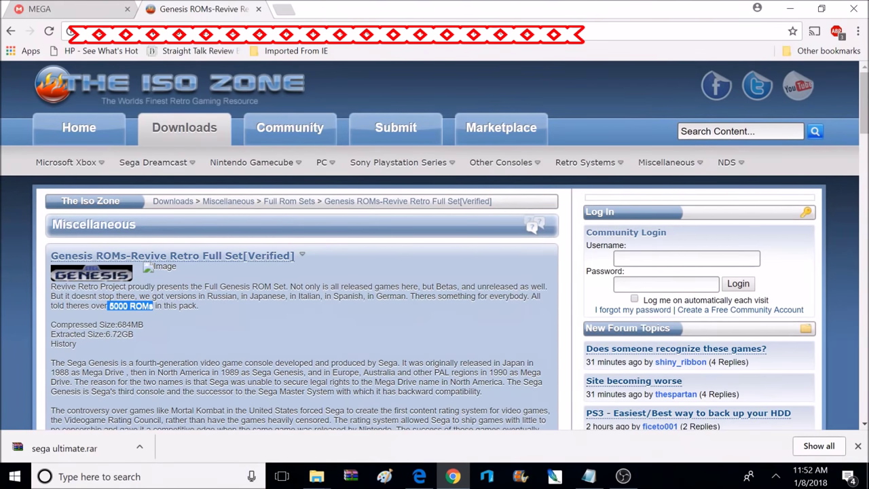
left_click(159, 335)
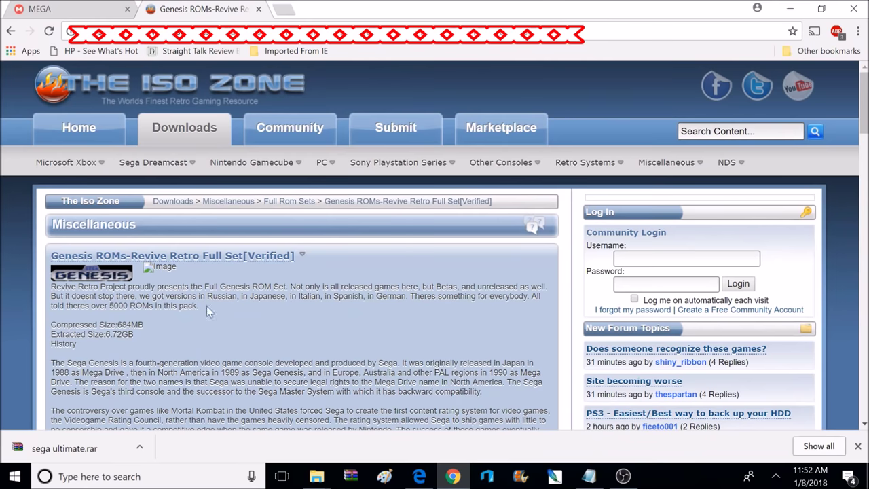
left_click_drag(866, 145, 860, 243)
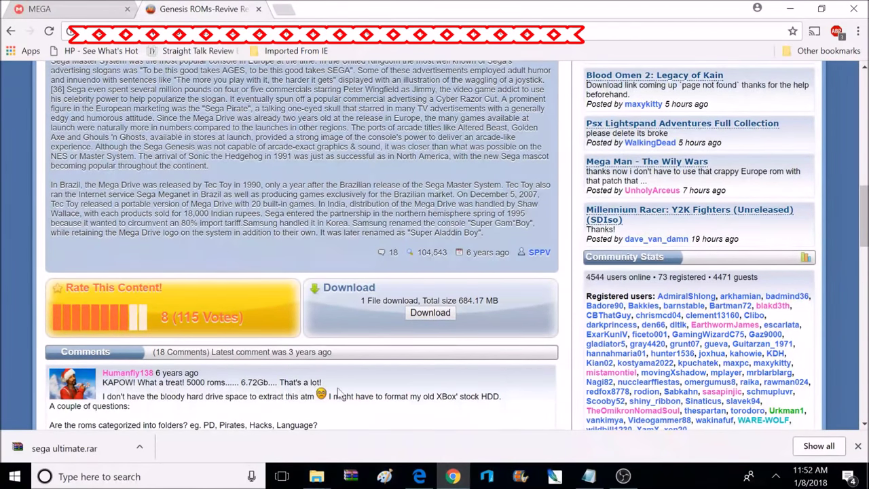
left_click(793, 9)
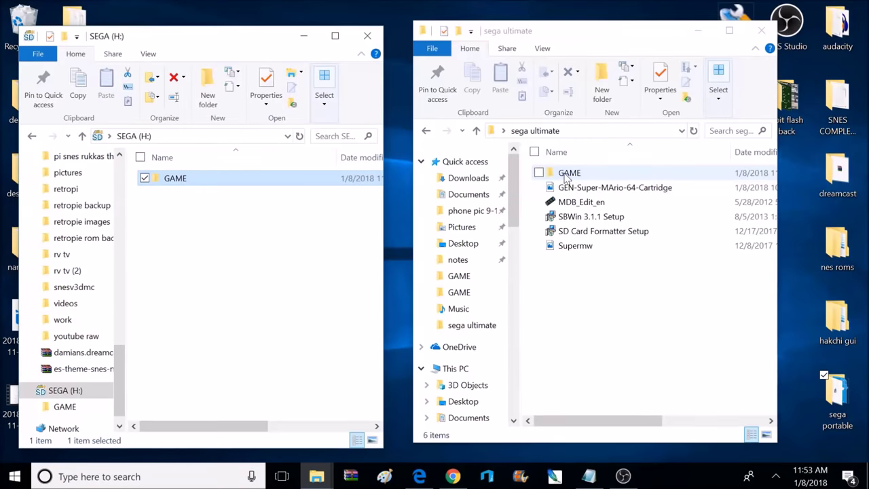
Open the GAME folder in sega ultimate and examine the details of its ROM files, including Supermw
double_click(563, 172)
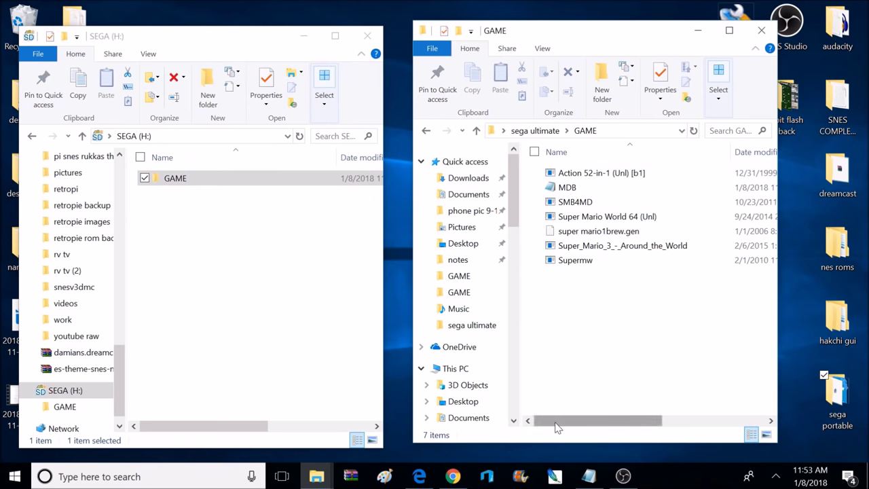
mouse_move(556, 427)
left_mouse_down()
mouse_move(626, 425)
mouse_move(553, 429)
left_mouse_up()
left_click(586, 264)
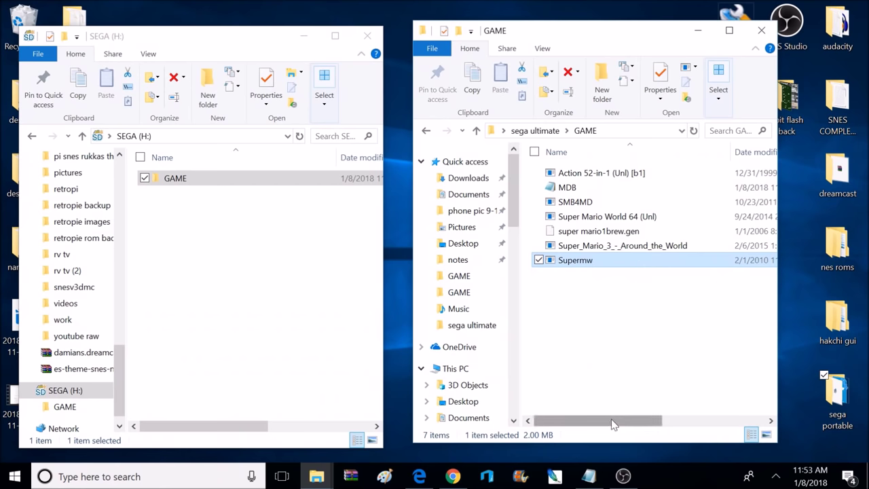
left_click_drag(617, 421, 675, 423)
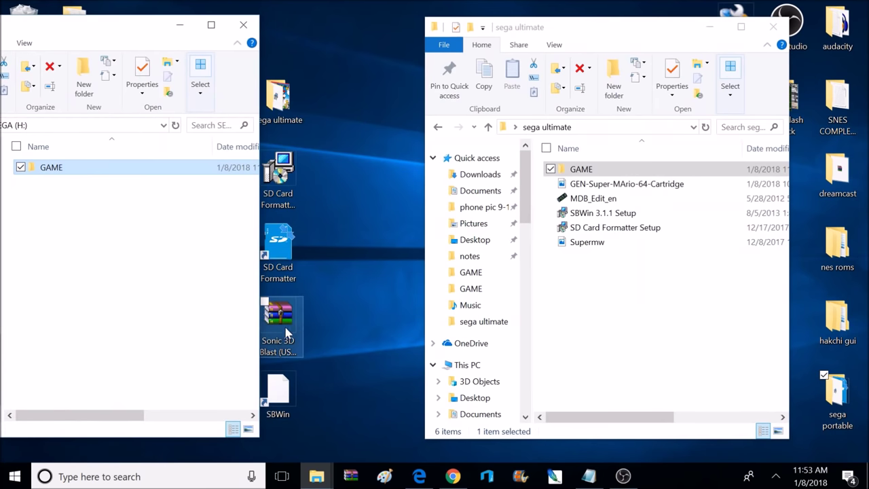
Extract the Sonic 3d Blast SMD file from the Sonic 3D Blast (USA, Europe).zip archive to the desktop and close the archive
double_click(285, 326)
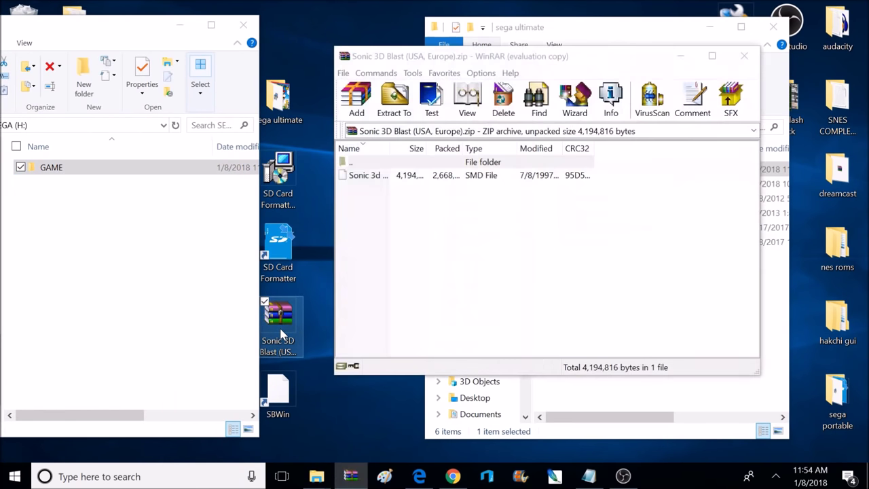
left_click(508, 253)
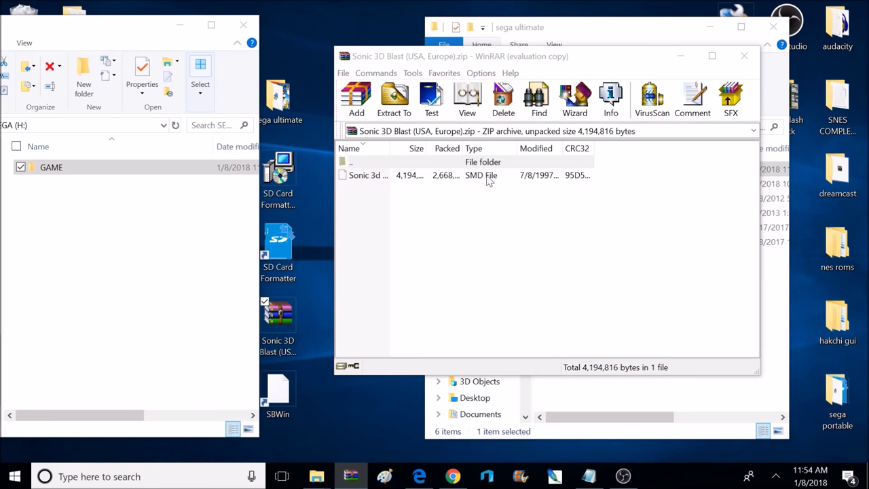
left_click_drag(488, 180, 326, 307)
left_click_drag(311, 346, 317, 370)
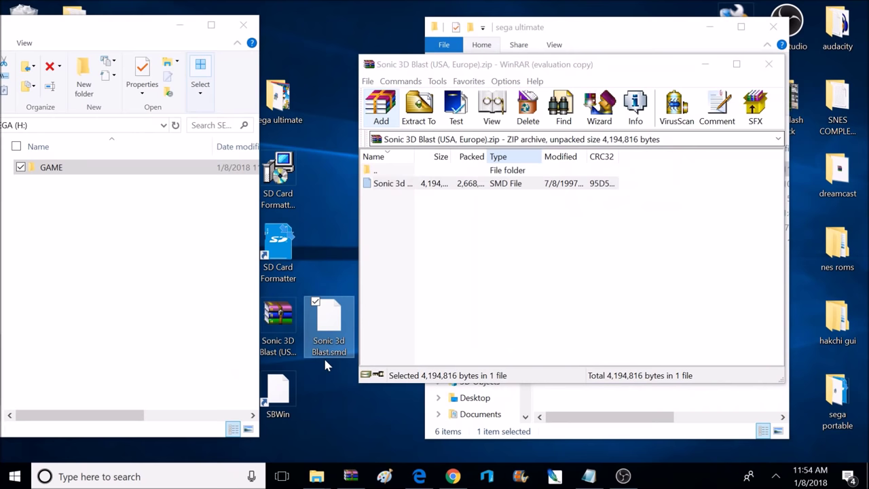
left_click(771, 65)
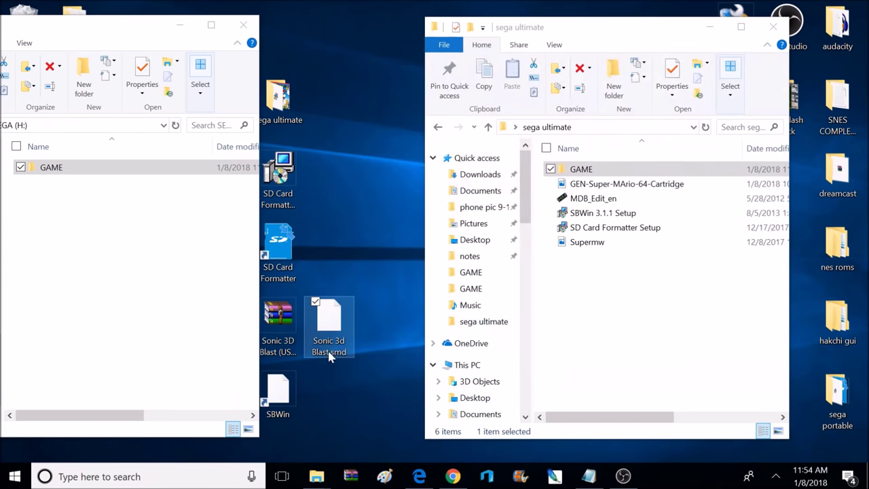
Examine the file extension in the name of the extracted Sonic 3d Blast.smd on the desktop, keeping the name
right_click(333, 359)
left_click(241, 320)
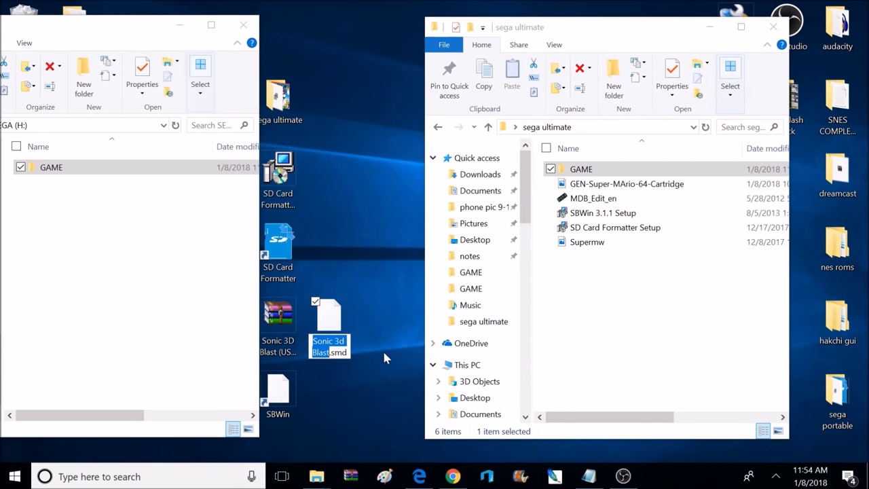
double_click(338, 352)
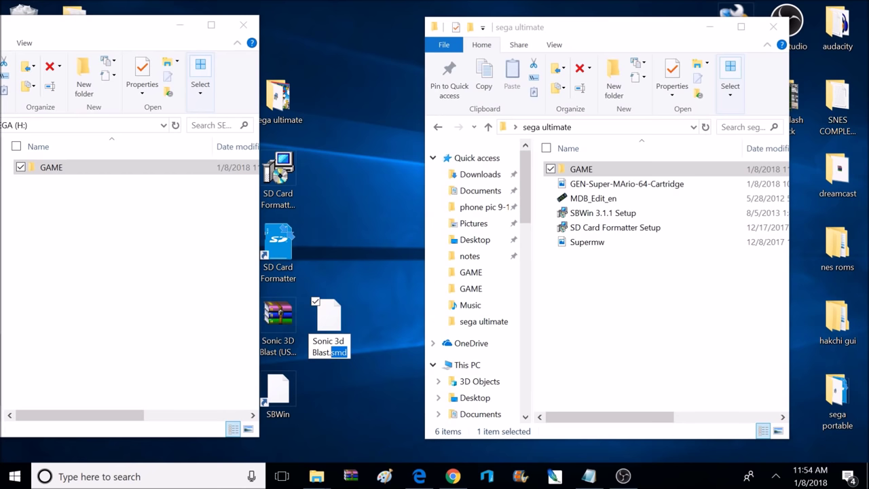
key("Return")
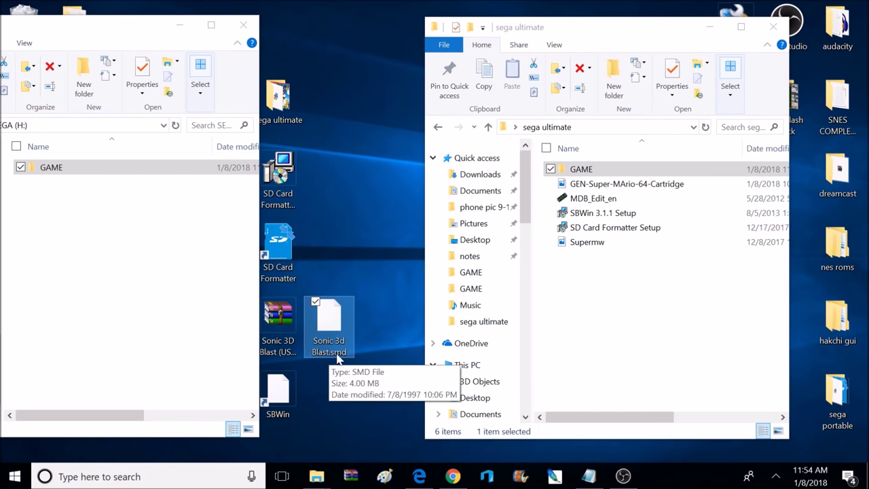
Run the SBWin 3.1.1 Setup installer from the sega ultimate folder, allow it to start, and accept the license agreement
double_click(594, 213)
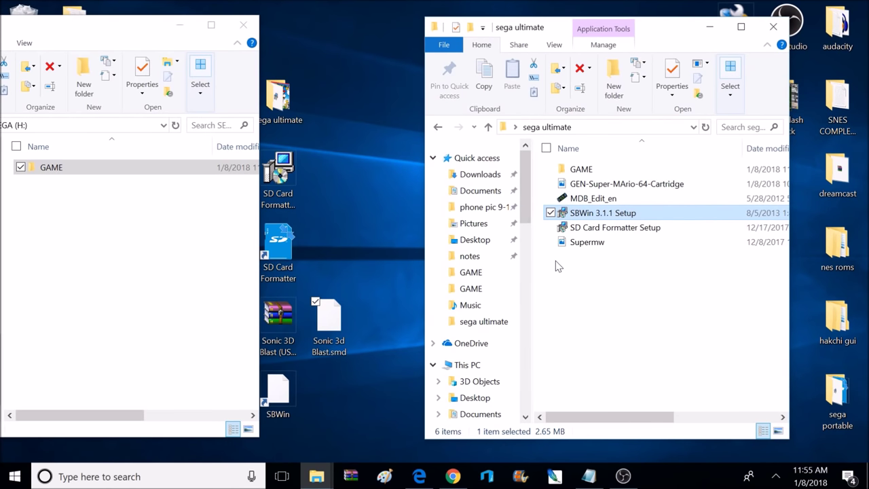
left_click(380, 329)
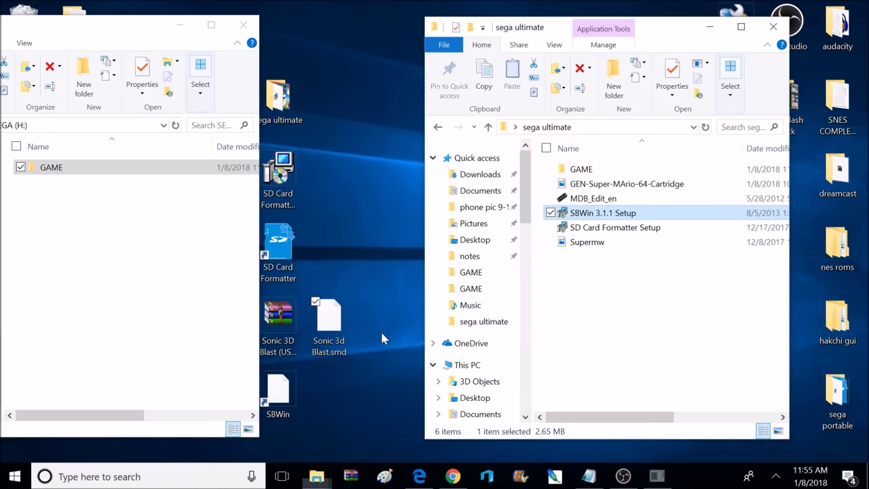
left_click(519, 344)
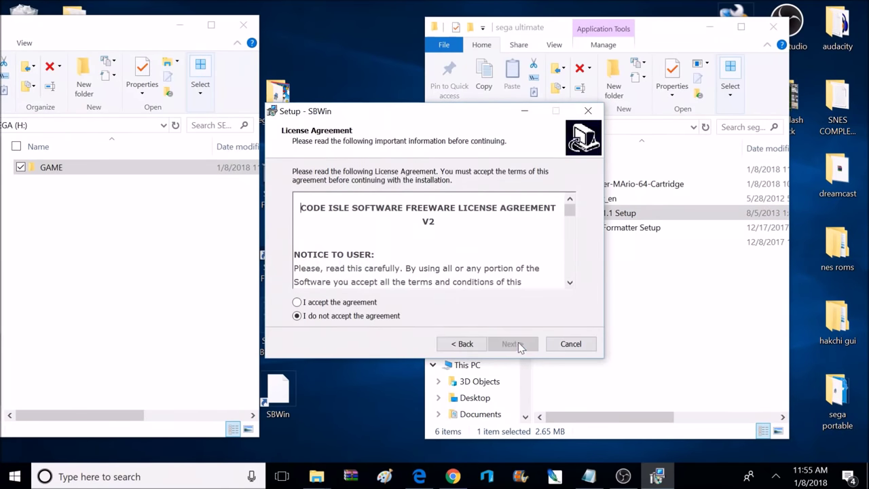
left_click(297, 302)
left_click(514, 347)
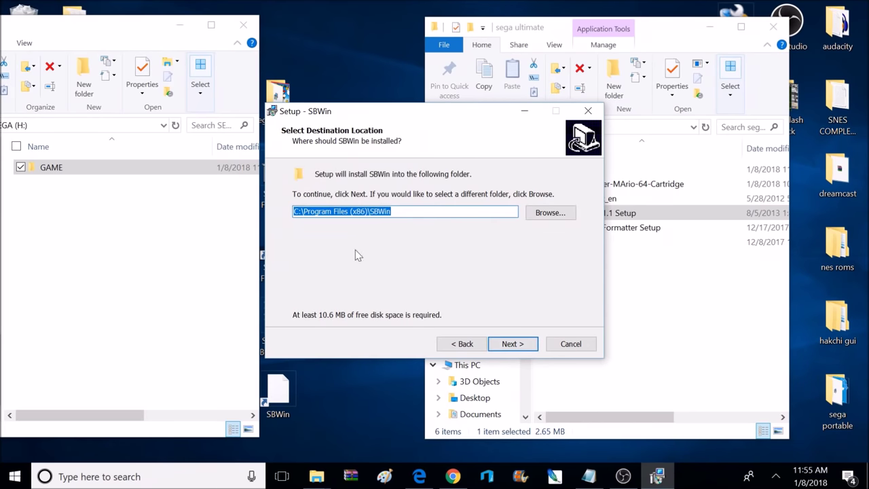
Set SBWin to install into the existing C:\Program Files (x86)\SBWin folder, with the SBWin Start Menu folder and only a desktop icon
left_click(509, 344)
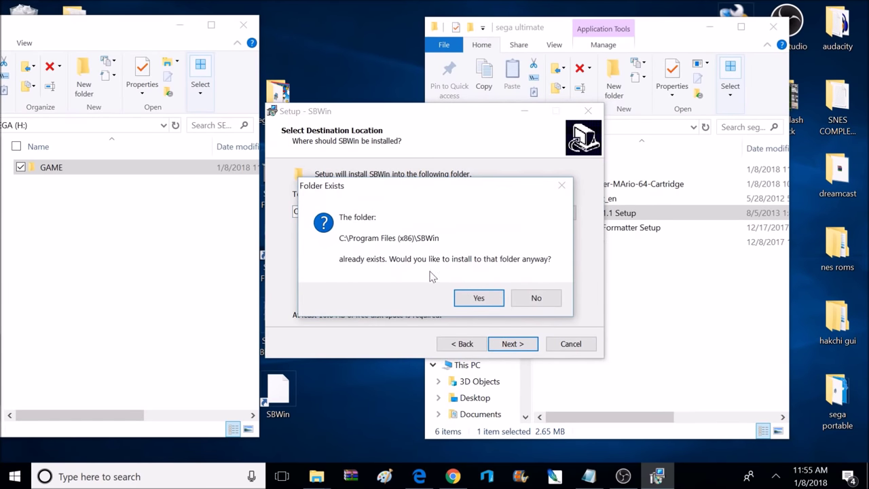
left_click(468, 299)
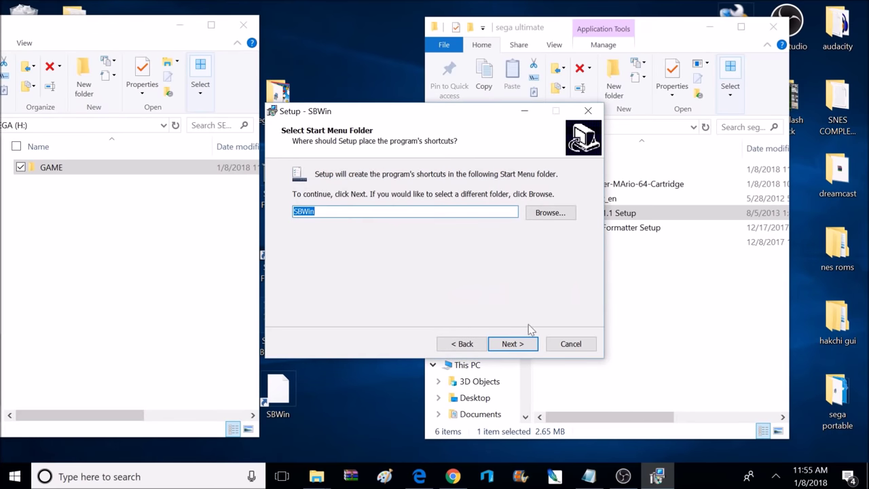
left_click(513, 344)
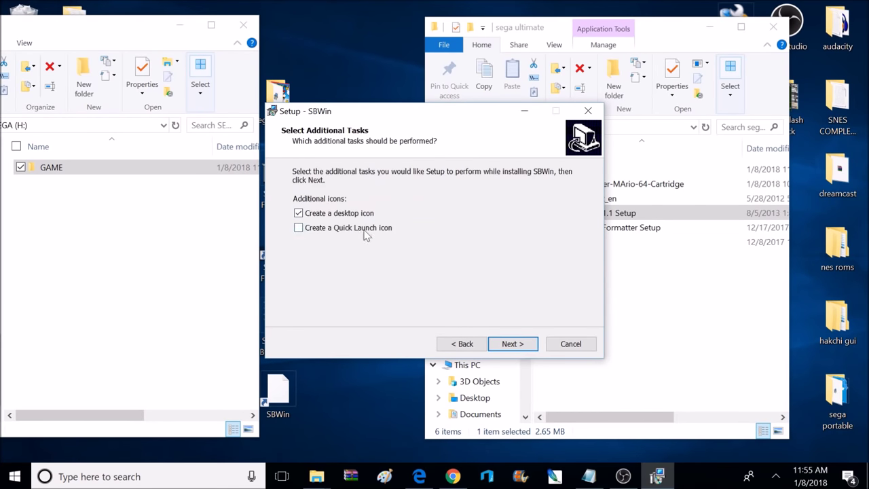
left_click(514, 345)
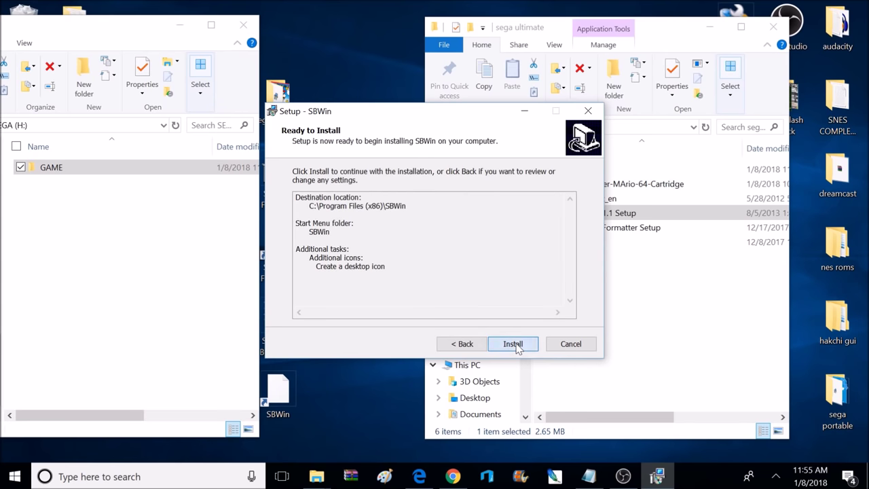
Complete the SBWin installation with the program set to launch, and add Sonic 3d Blast.smd from the desktop to its file list
left_click(514, 345)
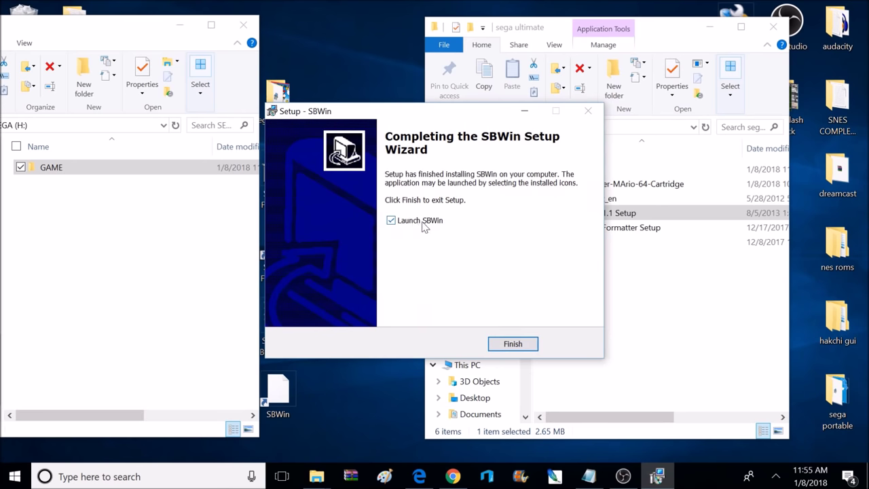
left_click(512, 343)
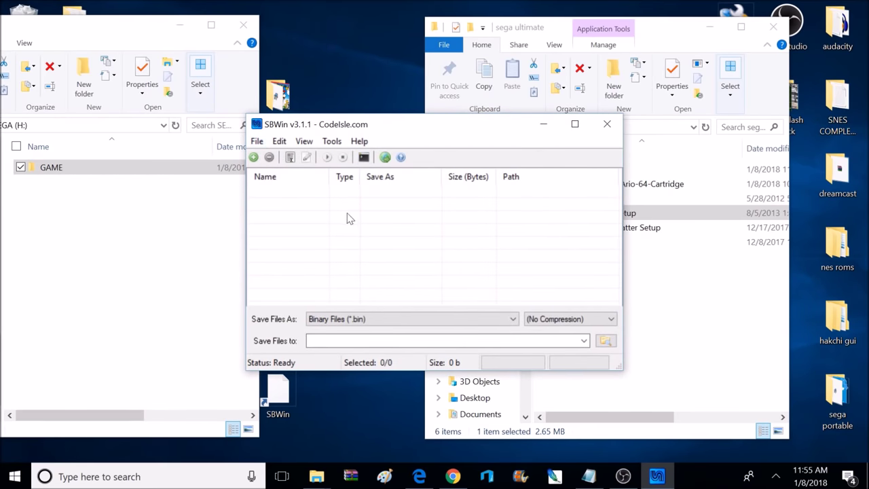
left_click(253, 157)
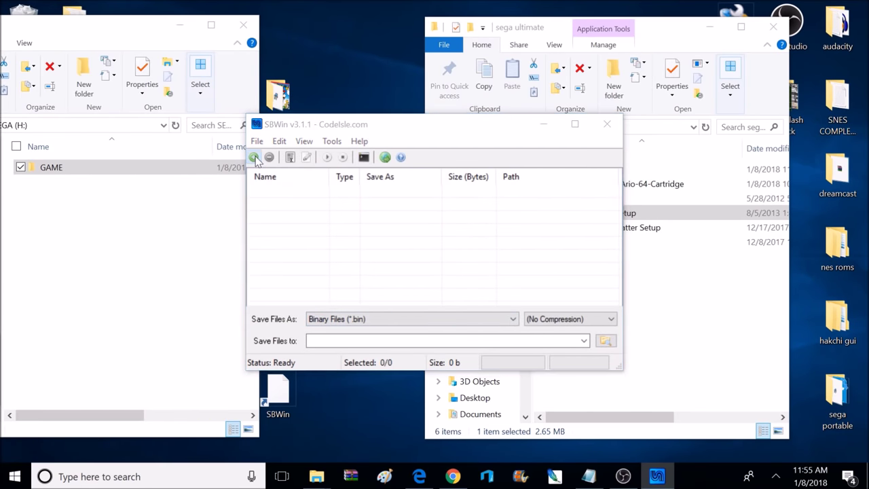
scroll(670, 244, "down", 3)
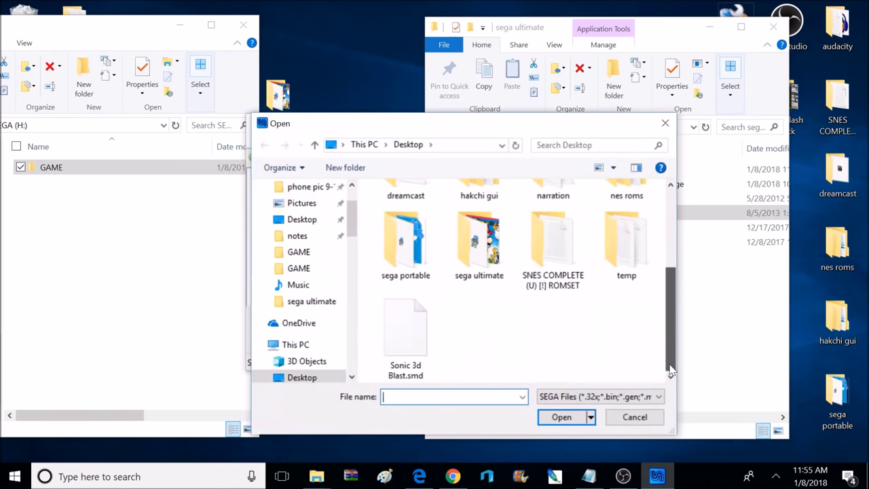
left_click(405, 333)
left_click(574, 420)
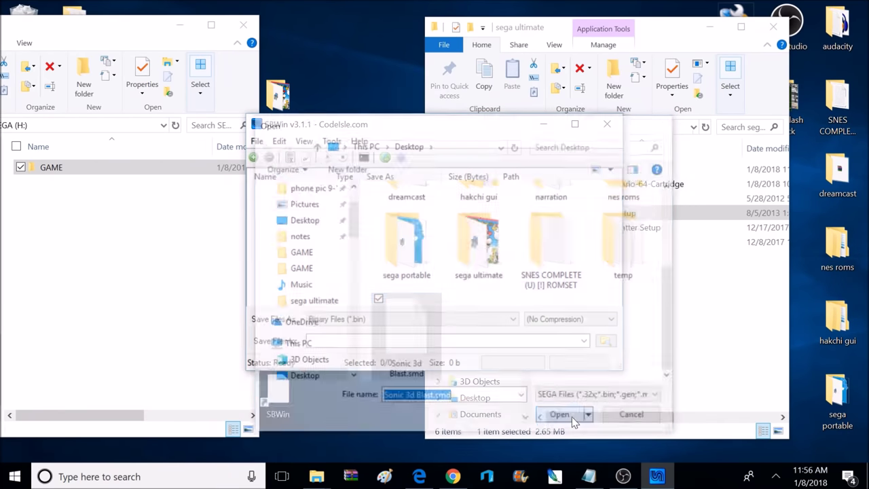
Set the SBWin output folder to H:\GAME\ and convert Sonic 3d Blast.smd to a binary (.bin) file without compression
left_click(583, 341)
left_click(585, 344)
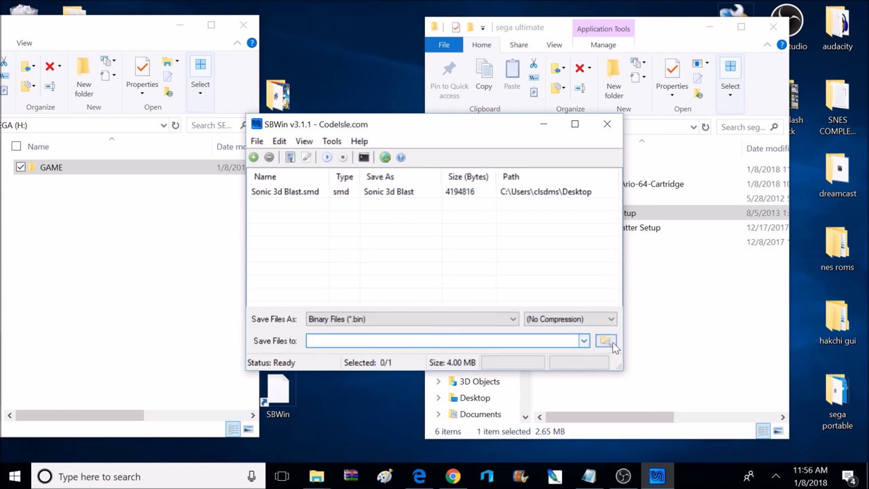
left_click(605, 340)
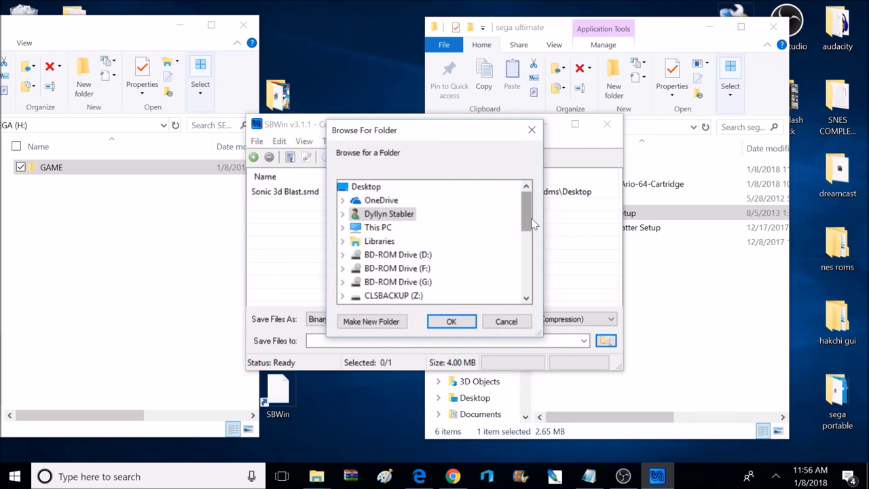
left_click_drag(533, 224, 530, 238)
left_click(391, 240)
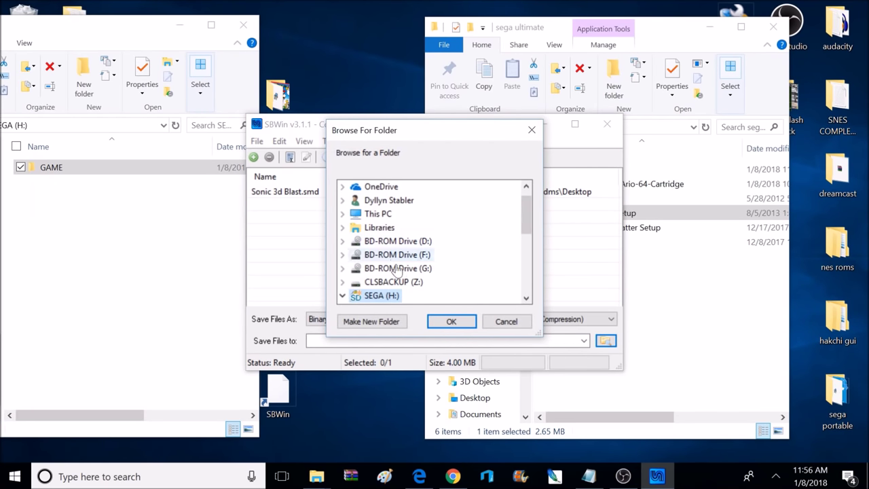
scroll(529, 227, "down", 2)
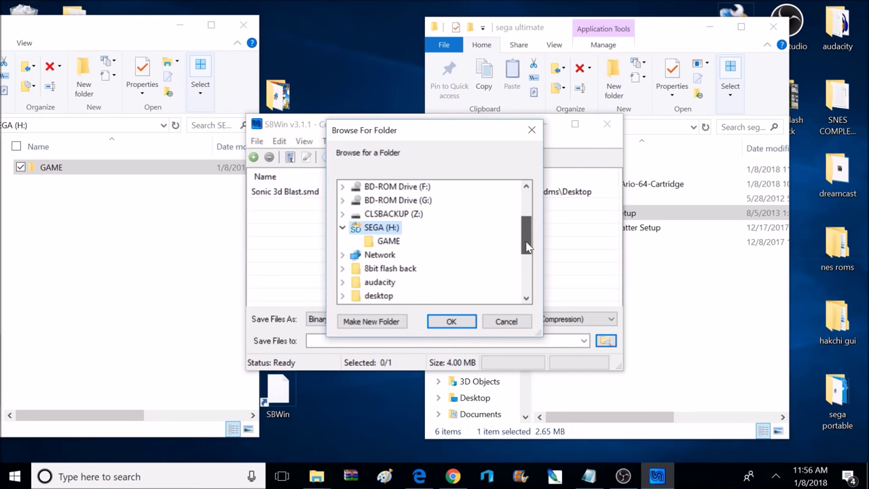
left_click(389, 241)
left_click(451, 322)
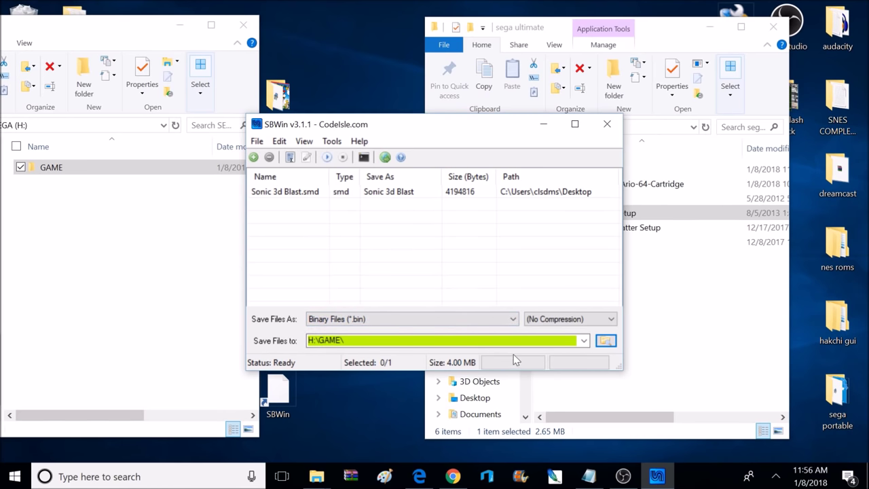
left_click(328, 160)
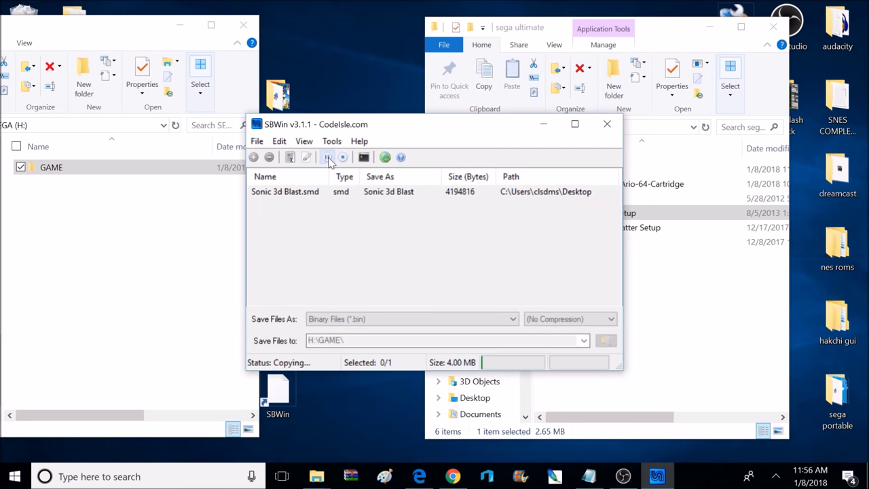
left_click(492, 283)
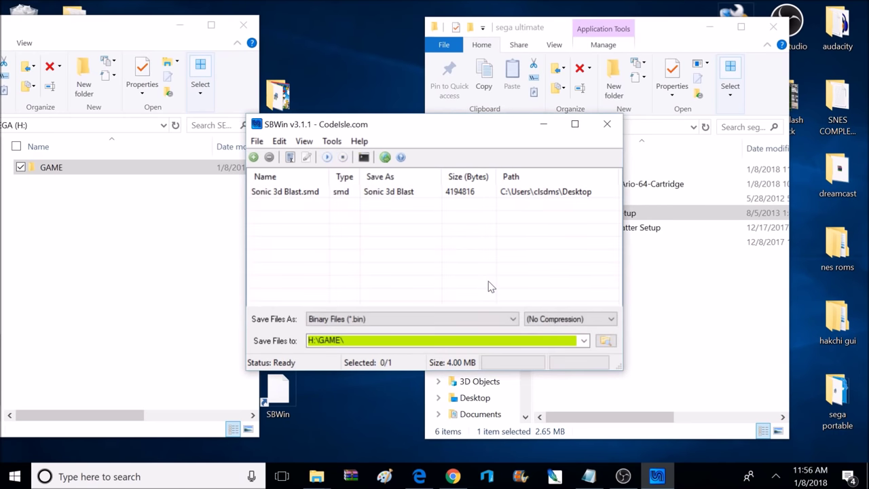
Open the GAME folder on the SEGA (H:) card and check the file type of the converted Sonic 3d Blast
double_click(139, 170)
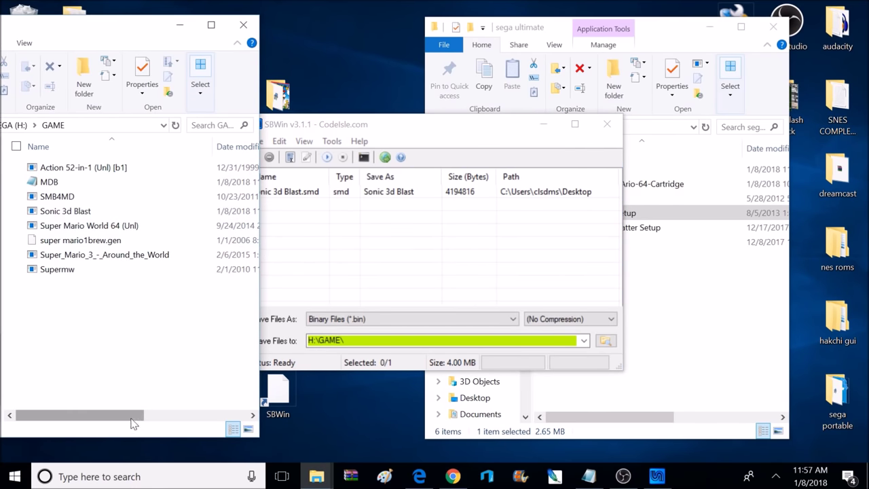
left_click(109, 215)
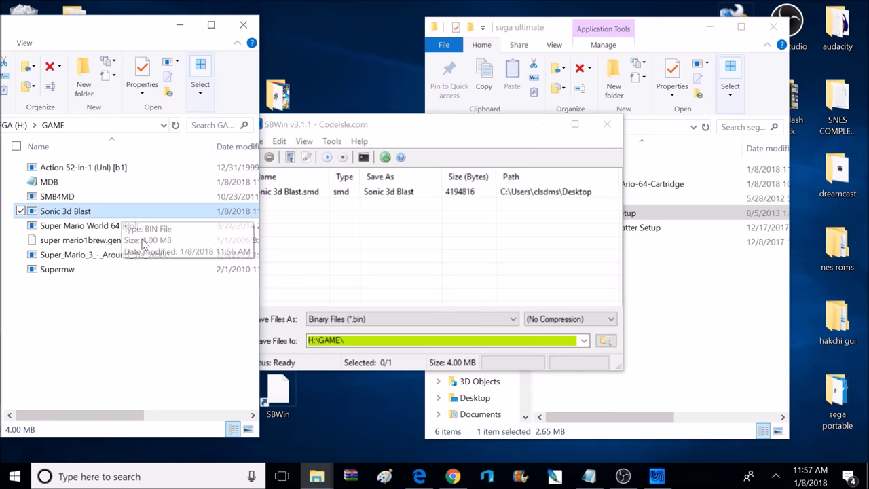
left_click_drag(124, 421, 229, 421)
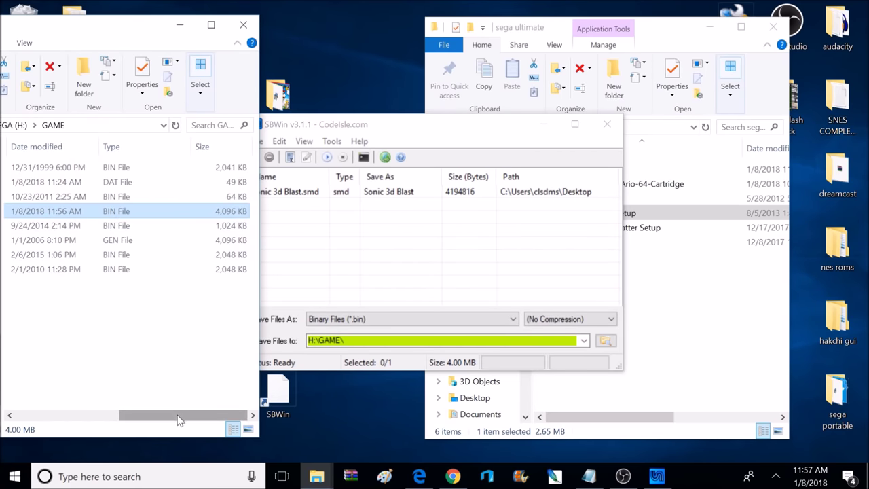
left_click_drag(179, 415, 49, 412)
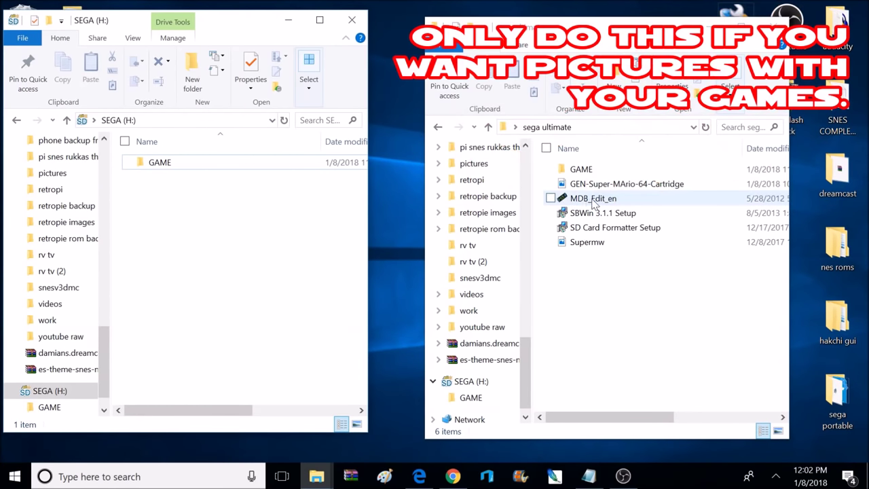
Launch MDB_Edit_en from the sega ultimate folder and open the GAME folder on the SEGA (H:) card
left_click(591, 200)
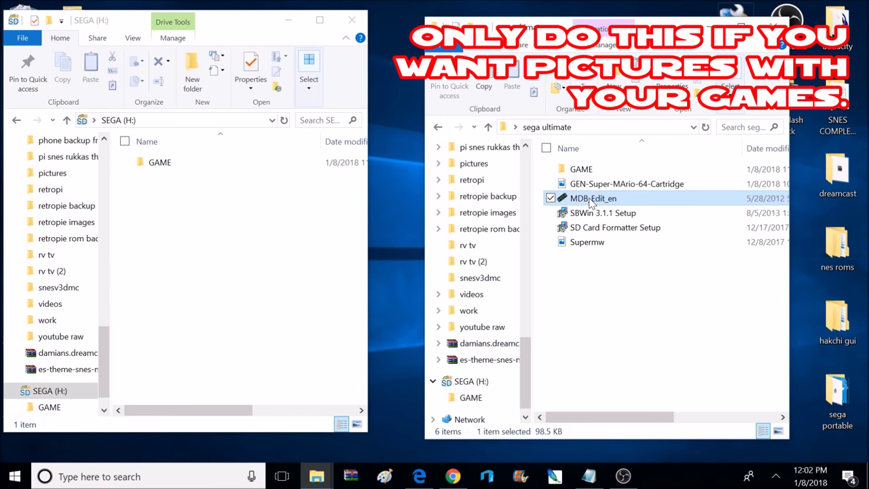
double_click(590, 198)
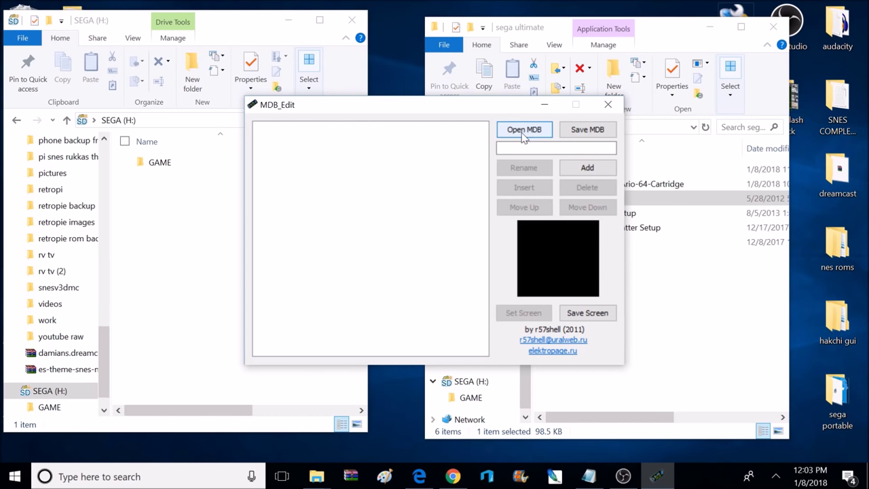
double_click(161, 166)
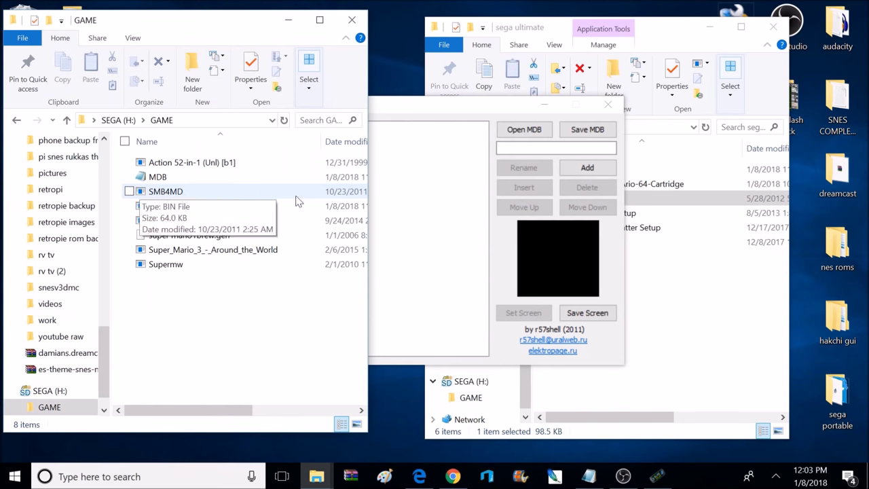
Rename the Super Mario World 64 (Unl) ROM in the GAME folder as Super Mario World 64
left_click(266, 224)
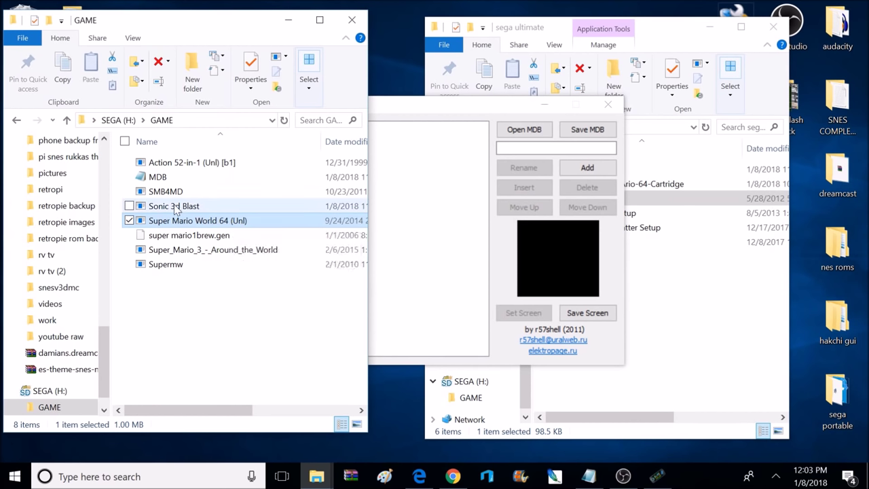
left_click(242, 226)
left_click(251, 220)
key("BackSpace")
key("BackSpace")
key("BackSpace")
key("BackSpace")
key("BackSpace")
key("BackSpace")
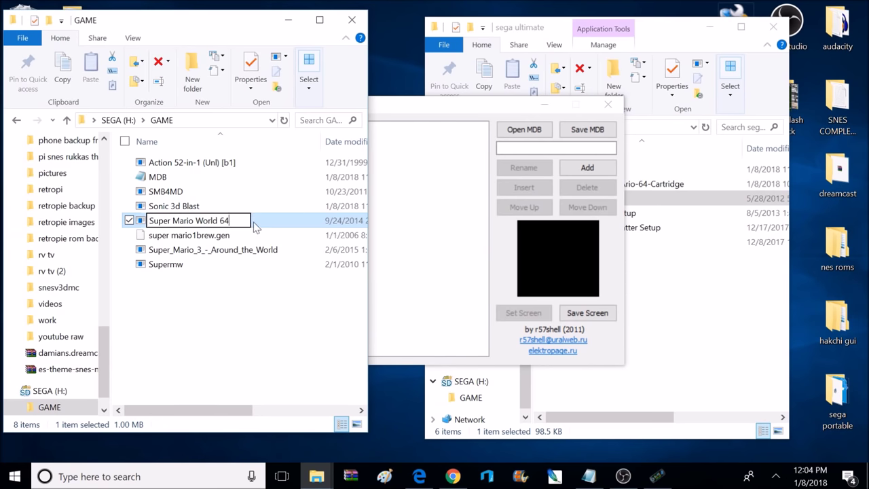
key("Return")
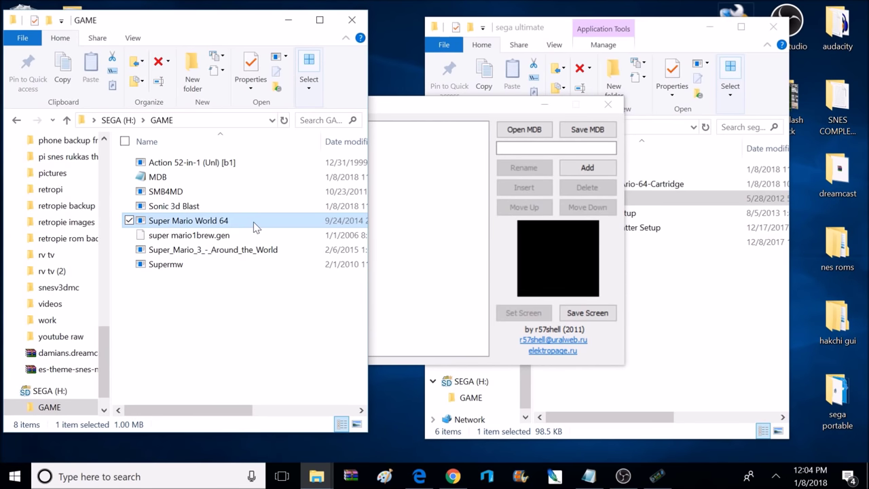
Copy the ROM's file name Super Mario World 64 and add it as a new entry in MDB_Edit
right_click(207, 223)
left_click(103, 435)
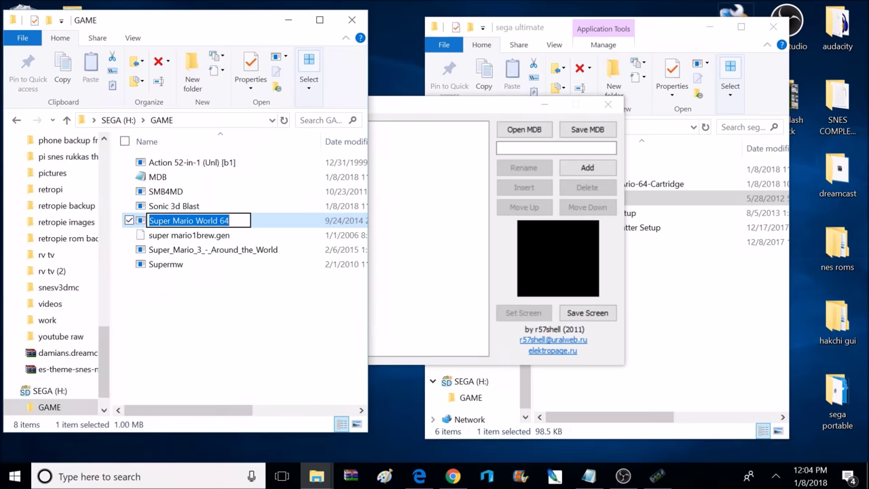
right_click(216, 221)
left_click(127, 257)
left_click(543, 147)
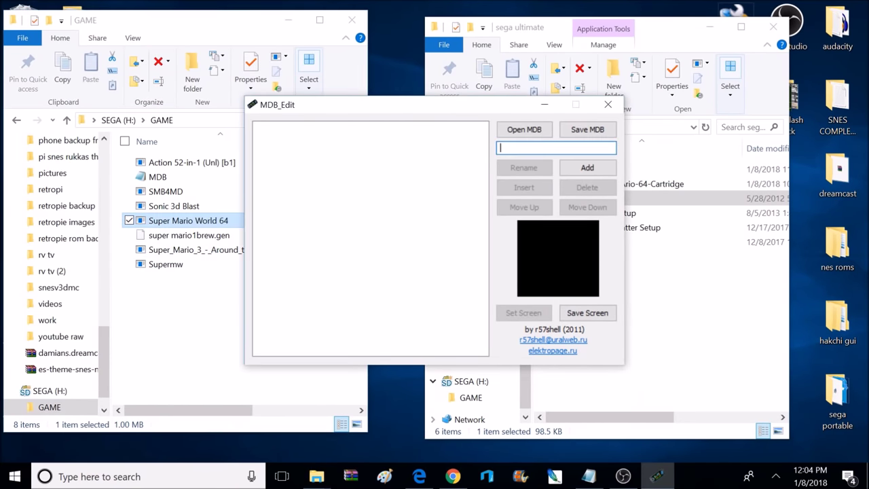
right_click(543, 147)
left_click(437, 217)
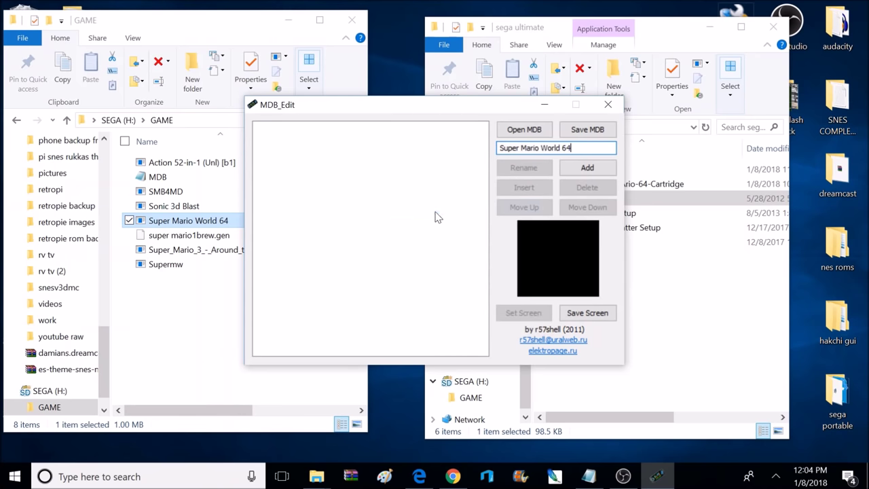
left_click(582, 169)
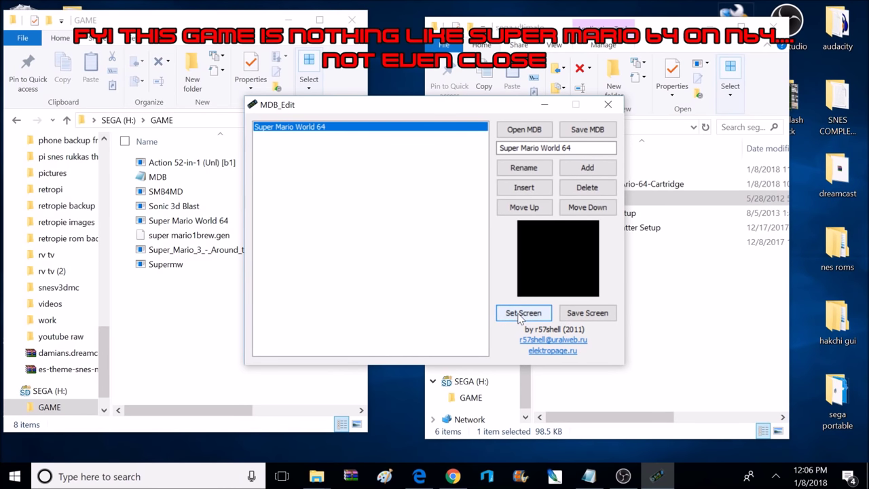
Minimize MDB_Edit and open the GEN-Super-MArio-64-Cartridge picture from the sega ultimate folder in a maximized Paint window
left_click(533, 313)
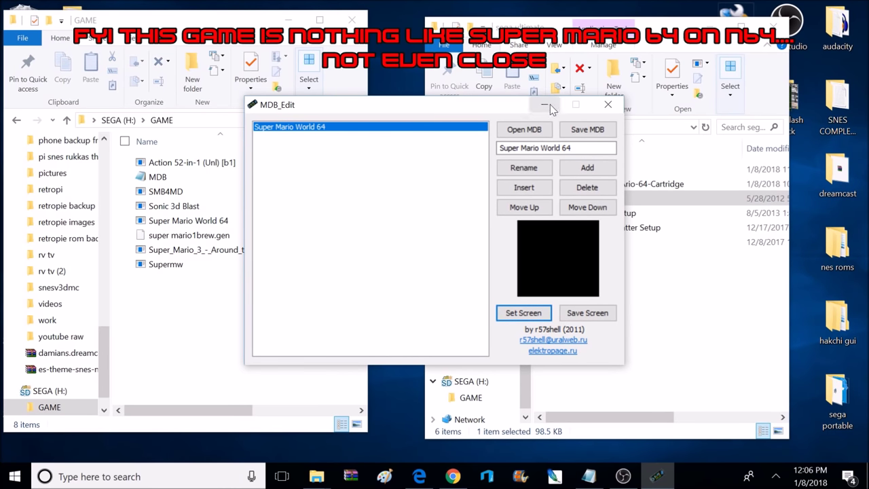
left_click(545, 106)
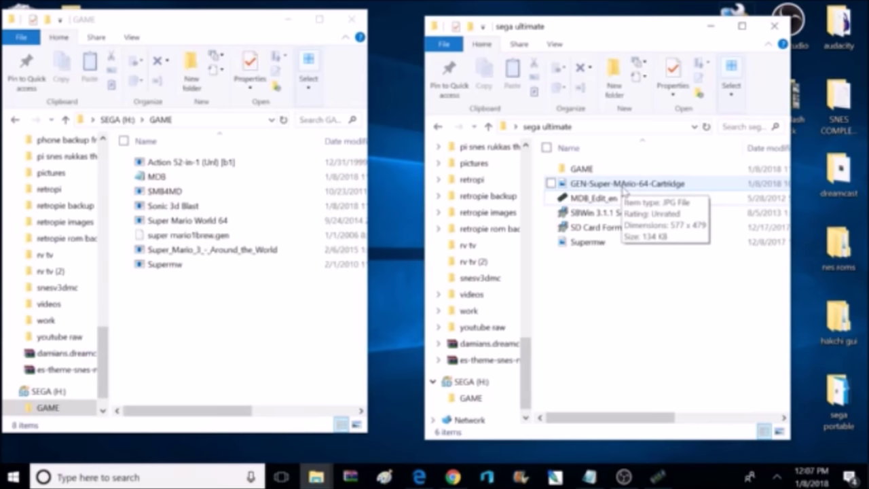
right_click(616, 189)
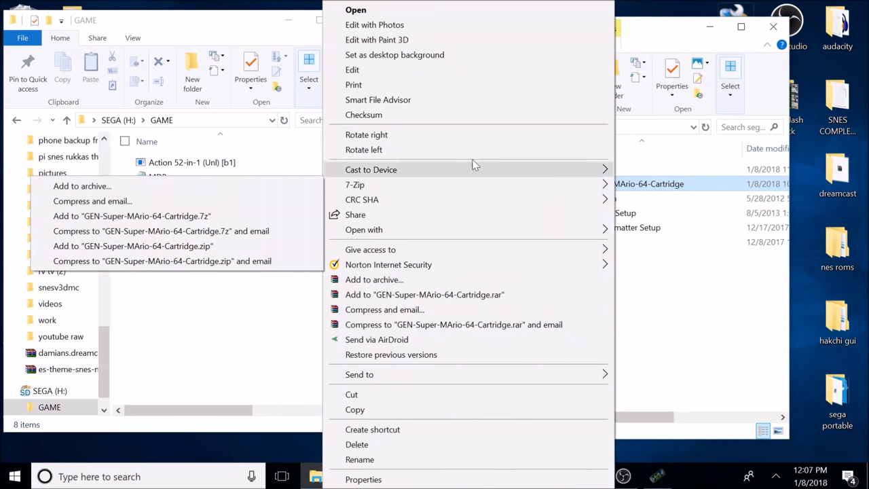
left_click(392, 71)
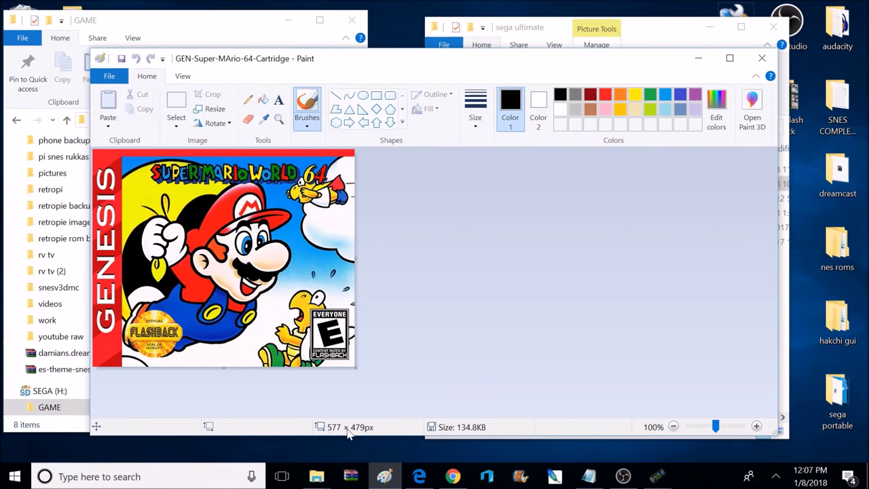
left_click(729, 58)
Resize the cartridge picture to 120 pixels horizontally and 112 pixels vertically, without maintaining the aspect ratio
left_click(118, 56)
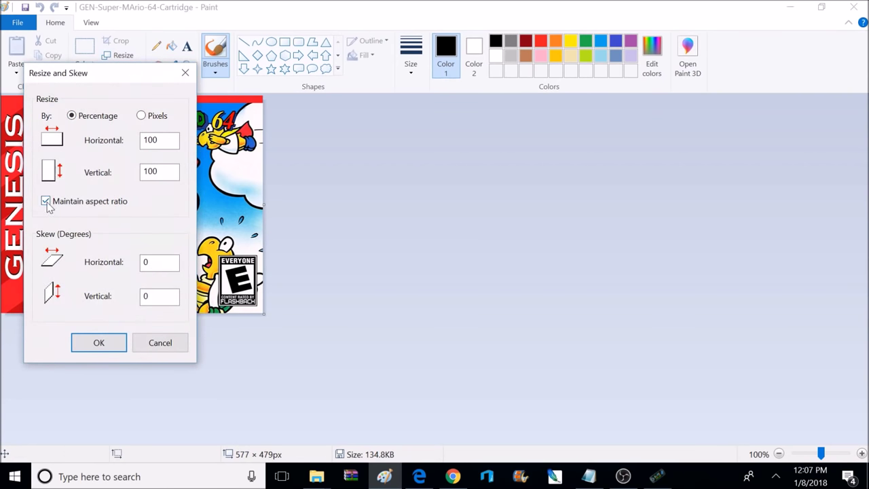
left_click(141, 117)
double_click(150, 140)
type("12")
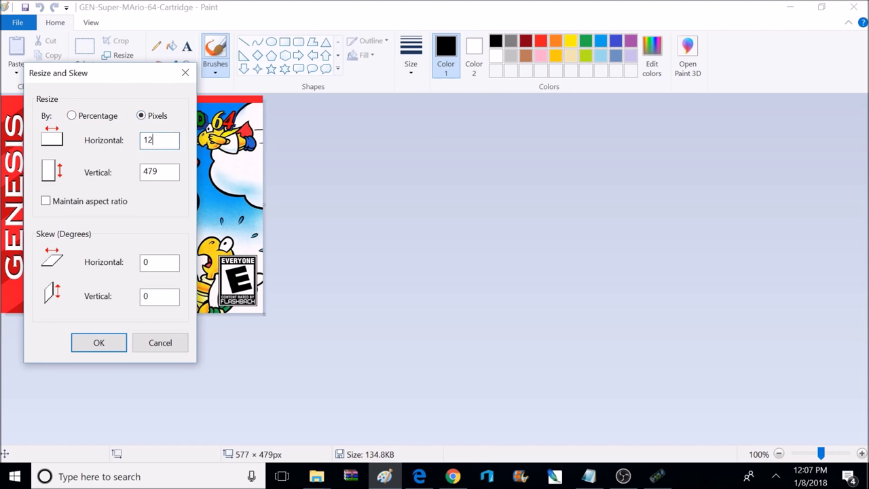
double_click(150, 171)
type("112")
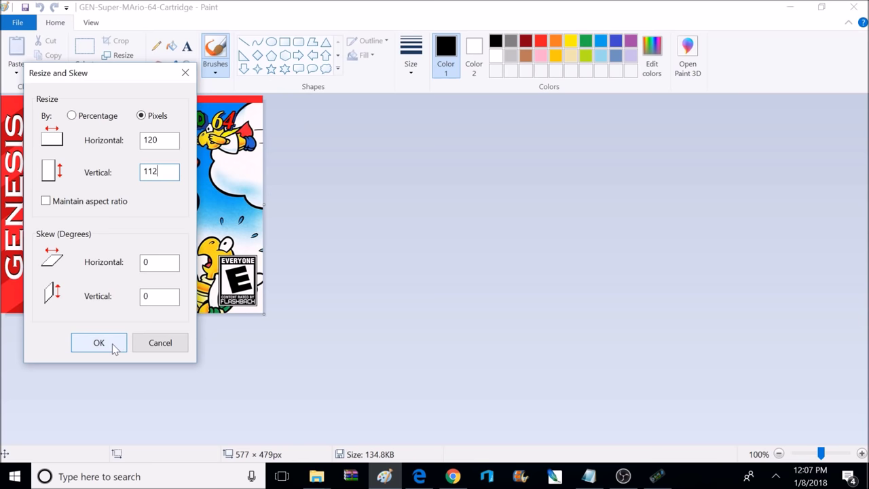
left_click(99, 343)
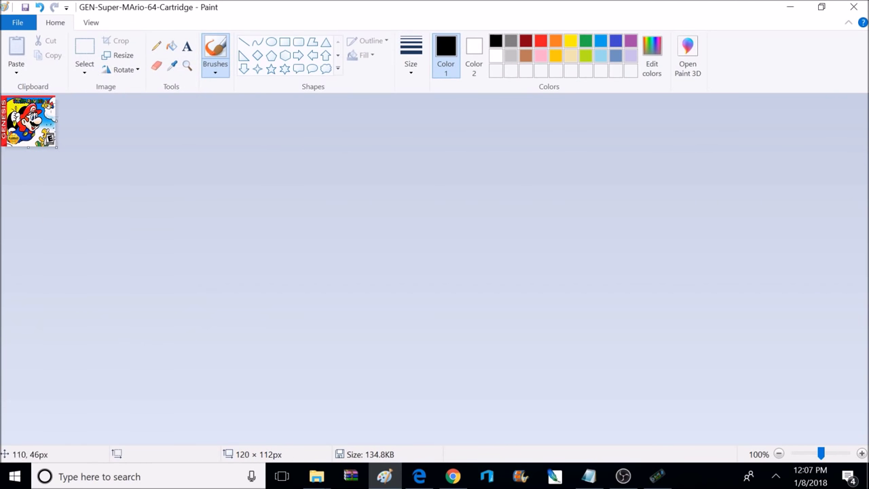
Set up saving the resized cartridge picture under the name Super Mario World 64 as a 16 Color Bitmap
left_click(16, 27)
mouse_move(47, 139)
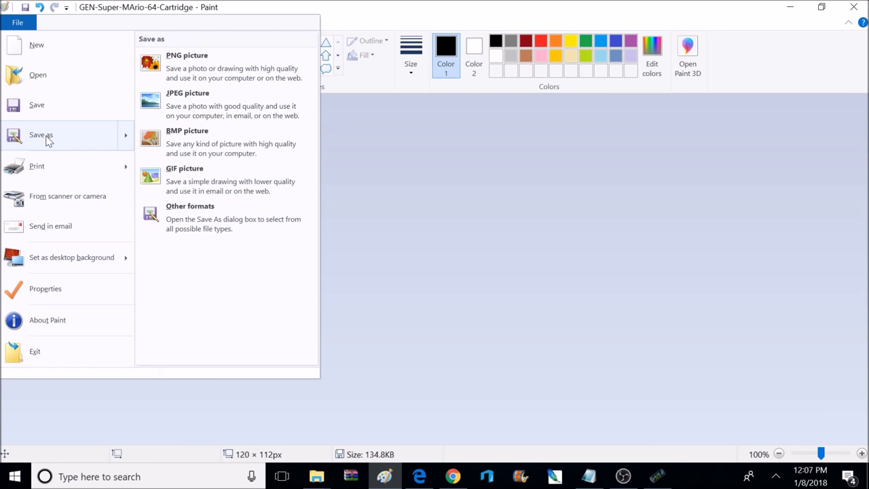
left_click(48, 139)
right_click(421, 292)
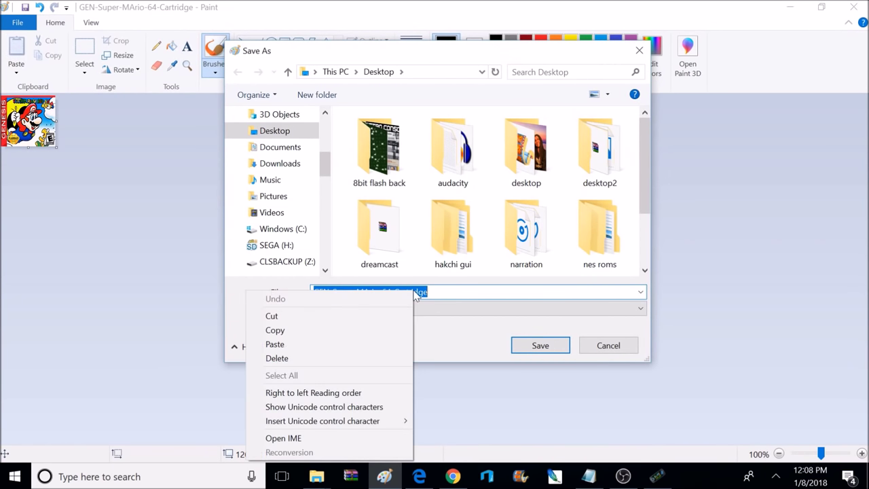
left_click(285, 342)
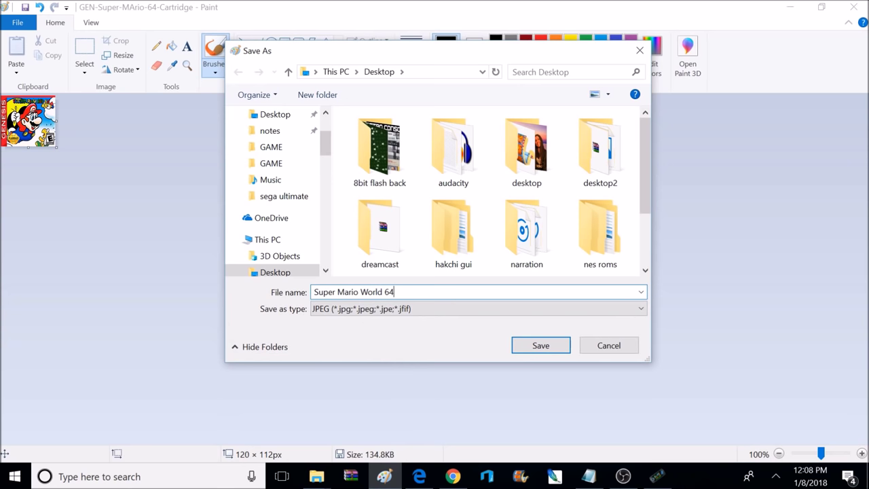
key("shift+Left")
key("shift+Left")
key("shift+Left")
key("shift+Left")
key("shift+Left")
key("shift+Left")
key("shift+Left")
key("shift+Left")
key("shift+Left")
key("shift+Left")
key("shift+Left")
key("shift+Left")
key("shift+Left")
key("shift+Left")
key("shift+Left")
key("shift+Left")
key("shift+Left")
key("shift+Left")
key("shift+Left")
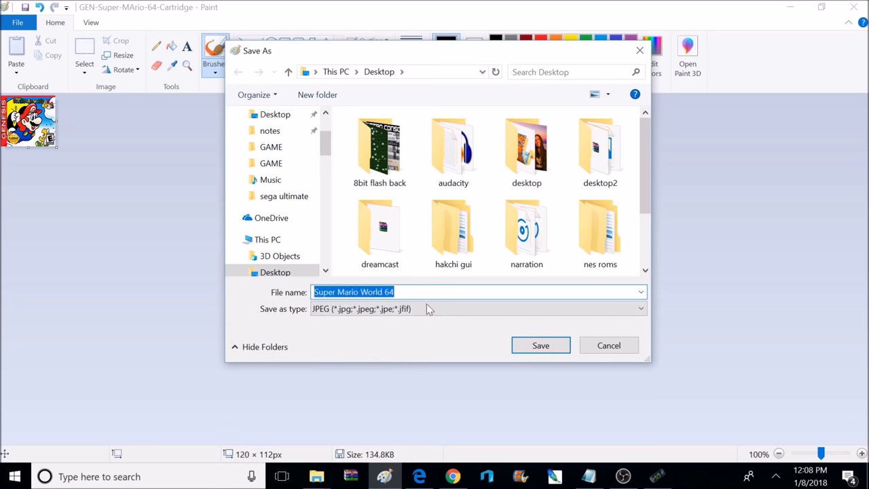
left_click(642, 310)
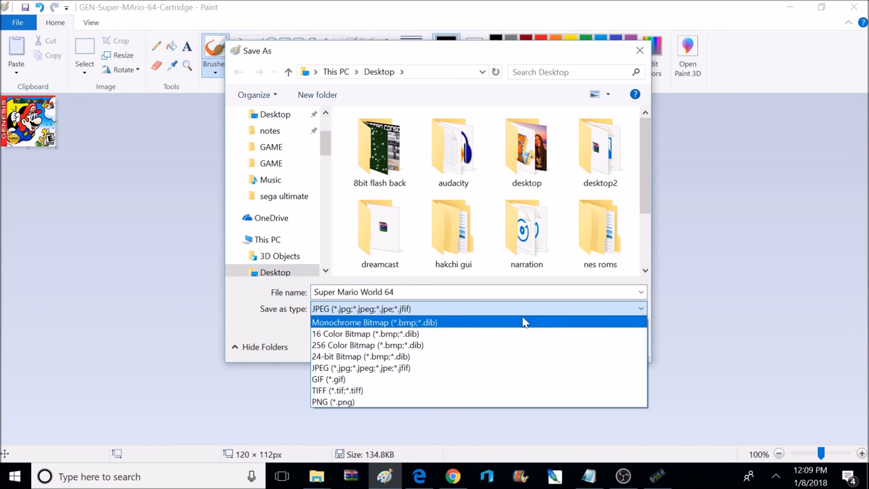
left_click(369, 335)
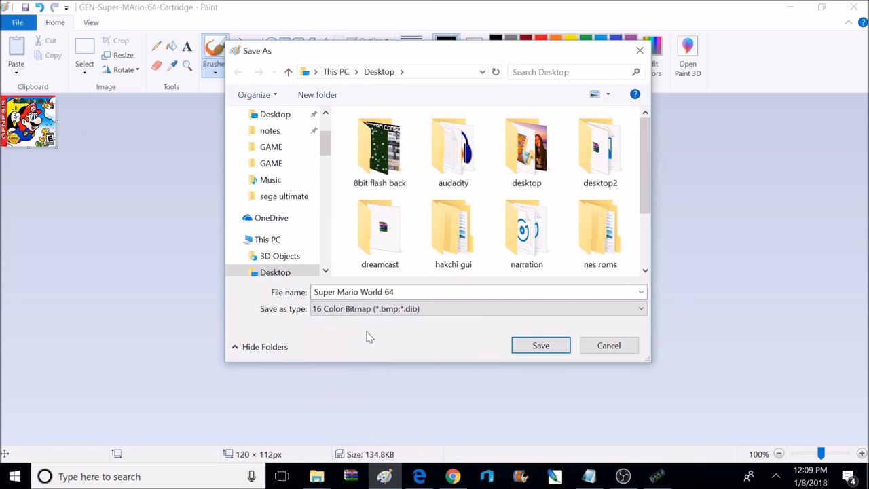
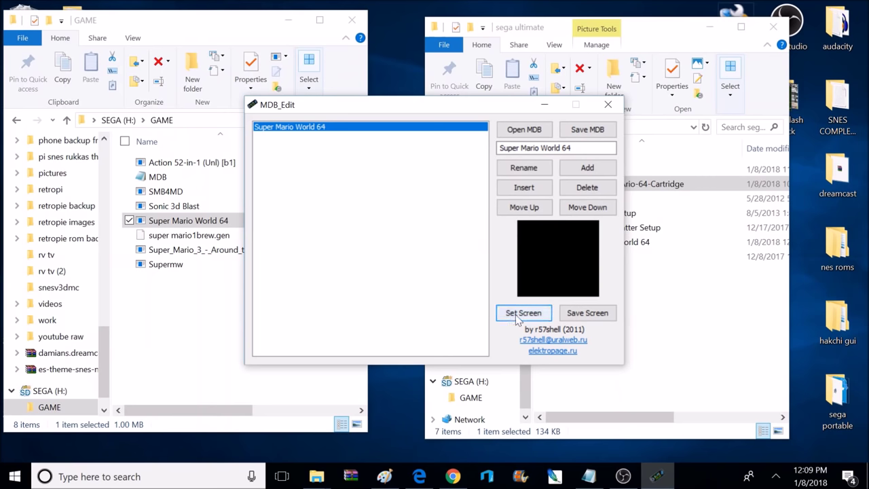
Set the Super Mario World 64 picture from the Desktop's sega ultimate folder as the screen of the Super Mario World 64 entry in MDB_Edit
left_click(514, 314)
scroll(543, 258, "down", 1)
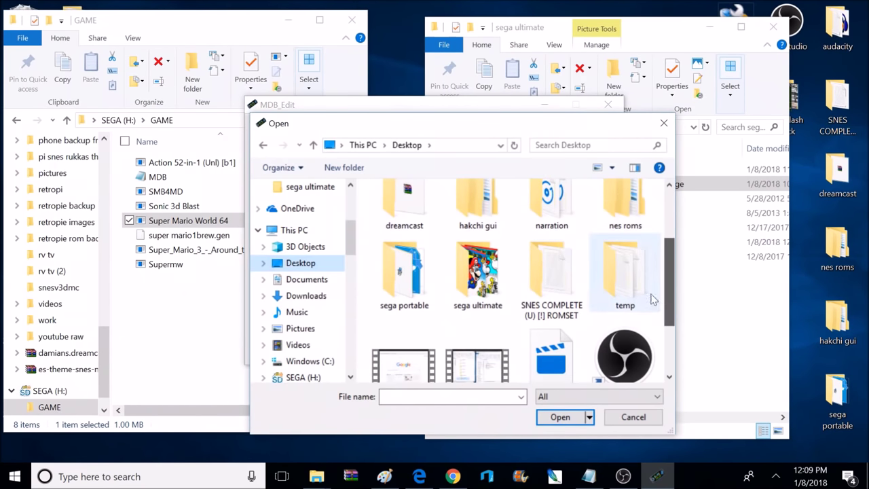
double_click(488, 303)
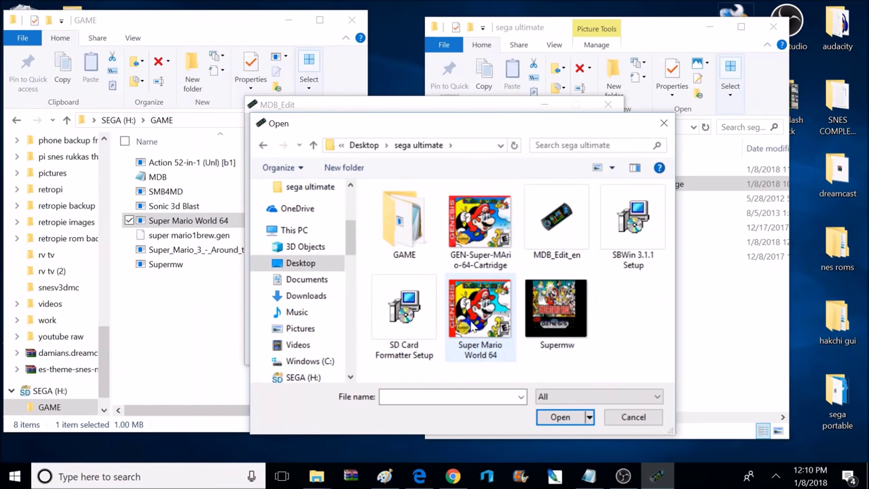
left_click(472, 324)
left_click(561, 417)
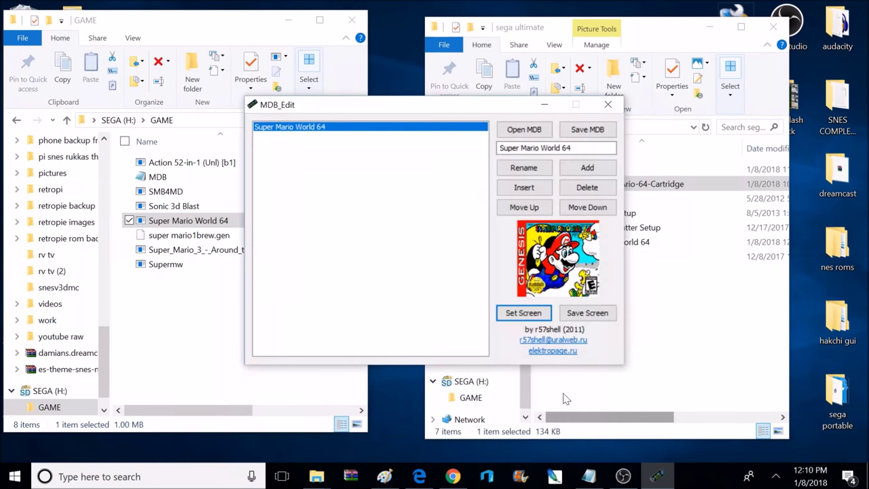
Add a new game entry named SMB4MD to the MDB list
key("Tab")
key("Tab")
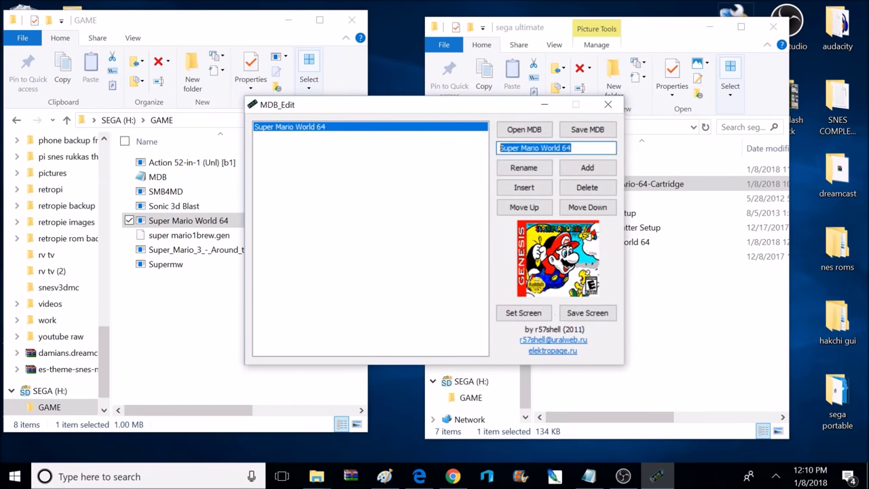
type("SMB4M")
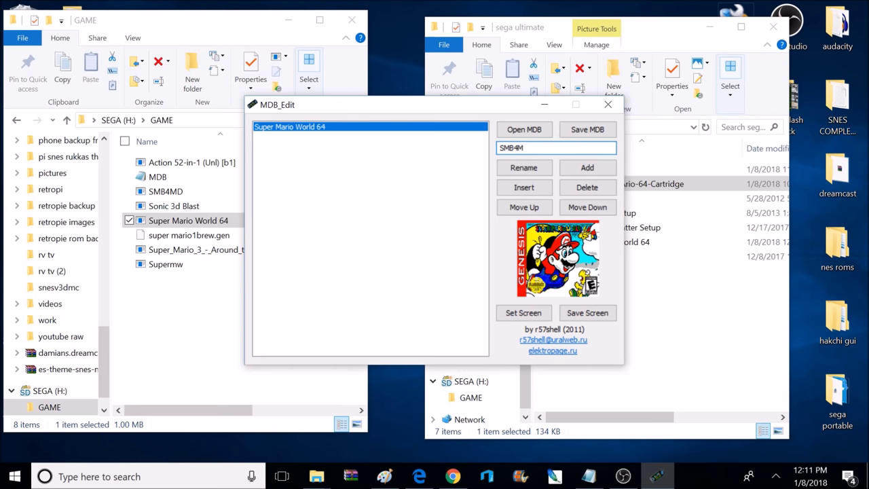
type("D")
left_click(601, 172)
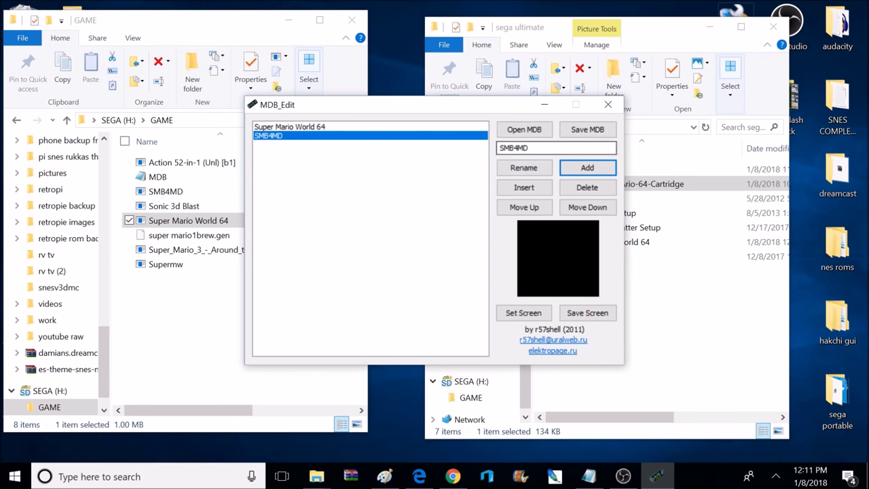
Set the Supermw picture as the screen of the SMB4MD entry and check the pictures of both entries
left_click(525, 316)
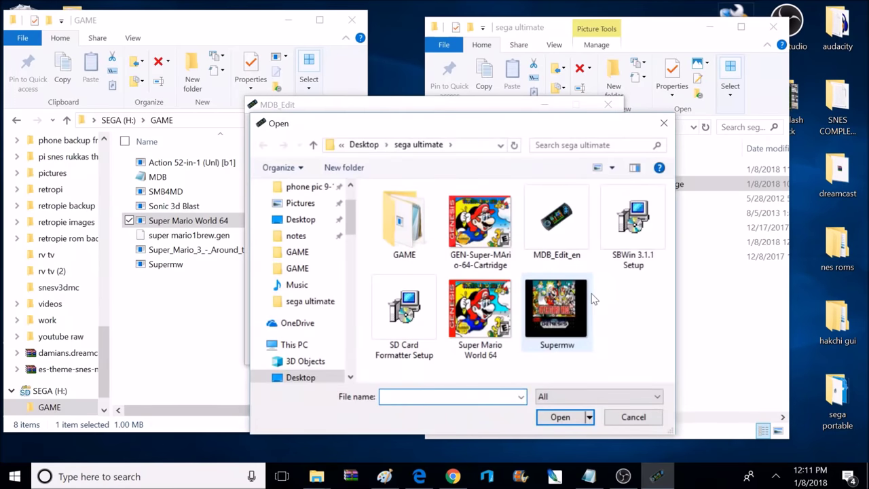
left_click(561, 314)
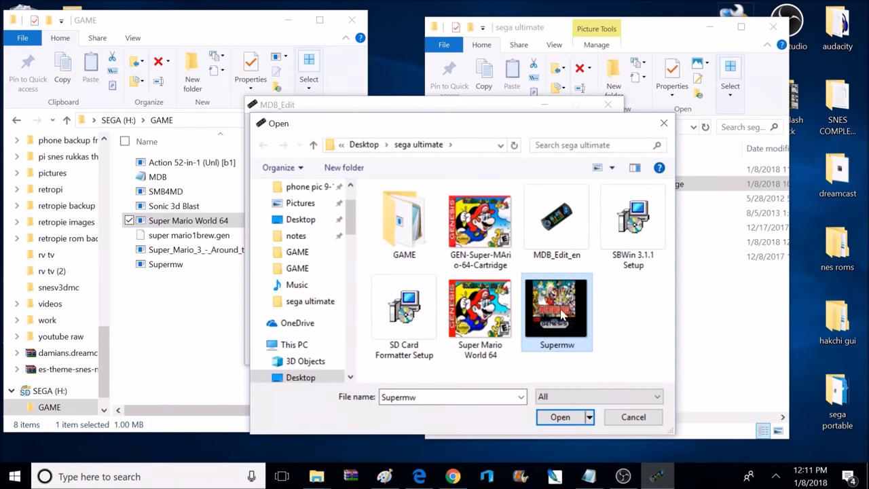
left_click(559, 417)
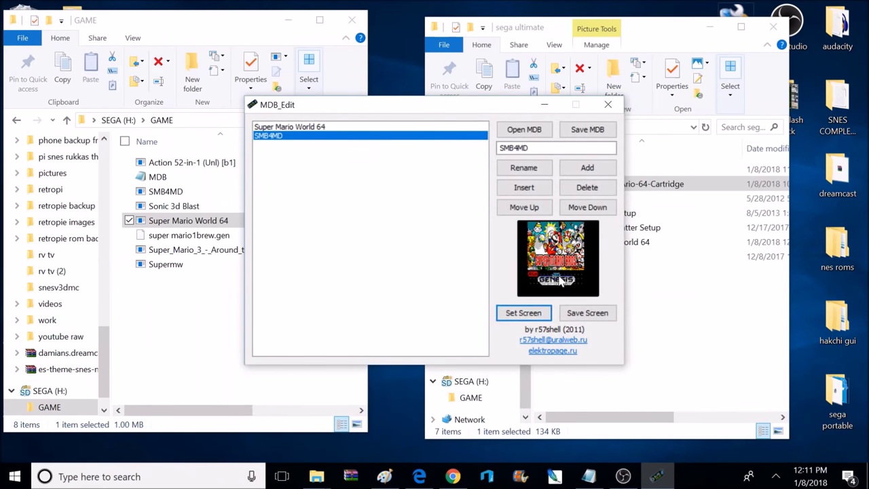
left_click(308, 127)
left_click(283, 137)
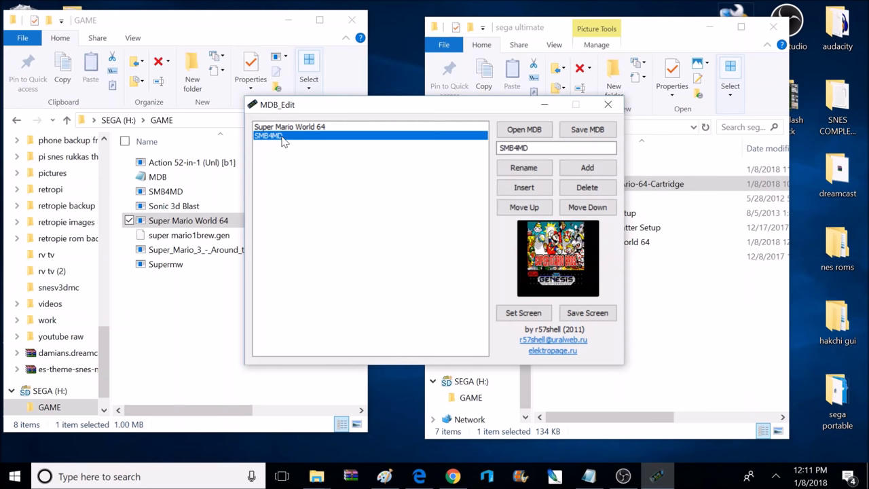
Save the game list as MDB in the GAME folder on the SEGA (H:) card
left_click(597, 136)
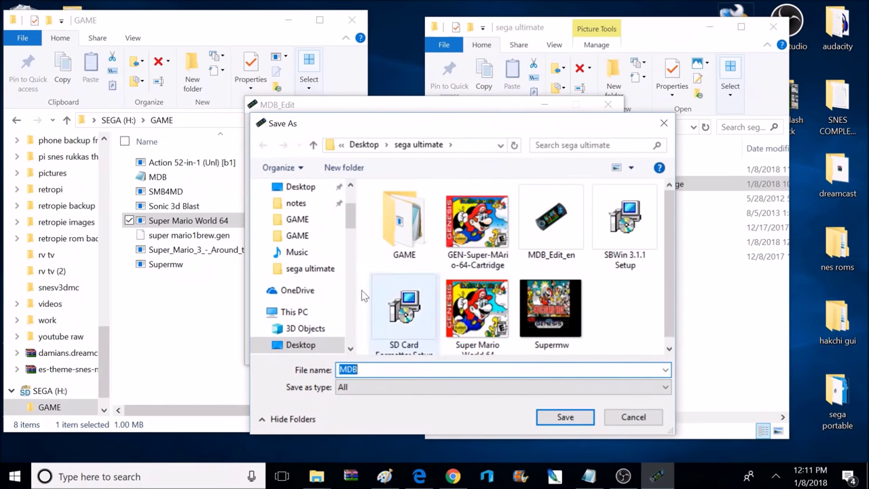
left_click_drag(352, 226, 351, 248)
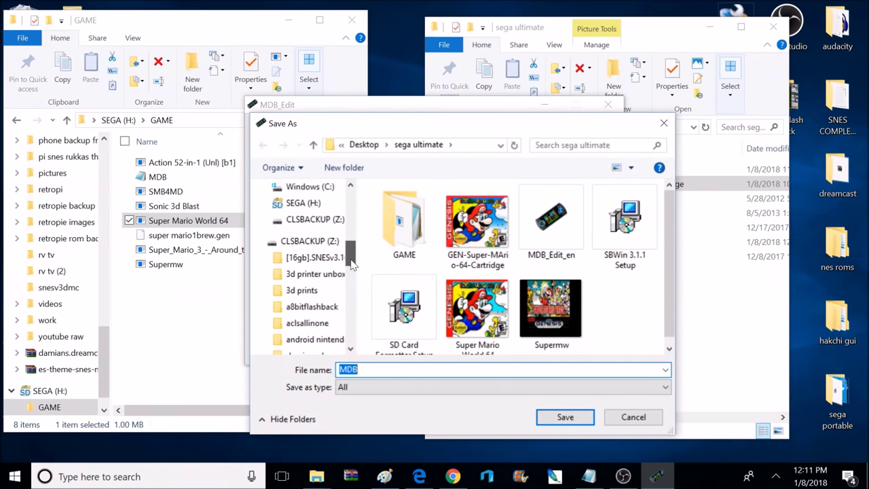
left_click(301, 204)
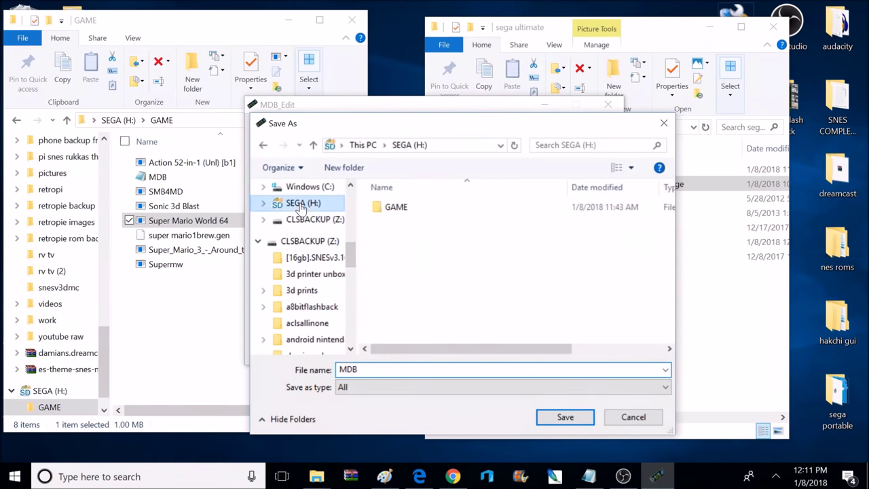
double_click(396, 208)
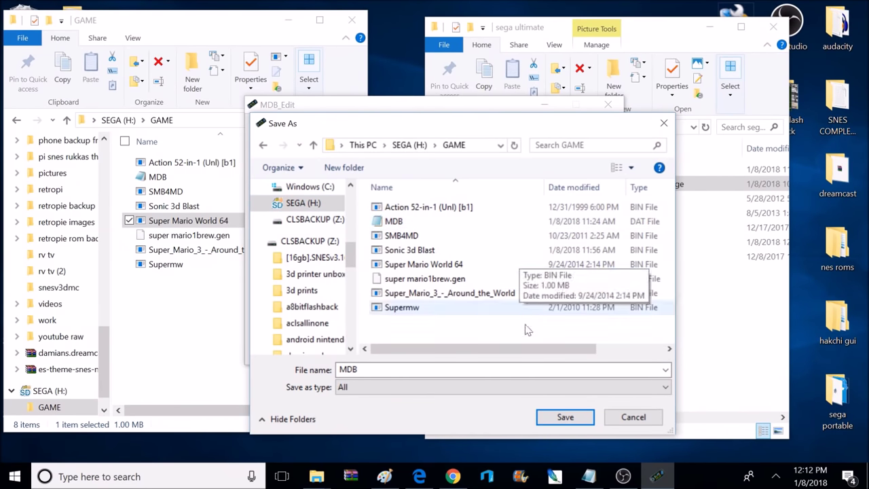
left_click(565, 417)
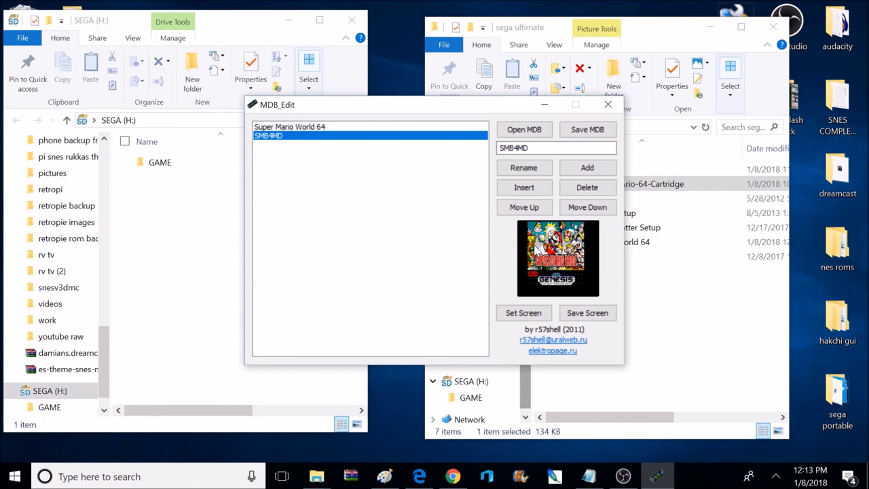
Reopen the MDB file from the card's GAME folder and check the Super Mario World 64 and SMB4MD entries
left_click(517, 131)
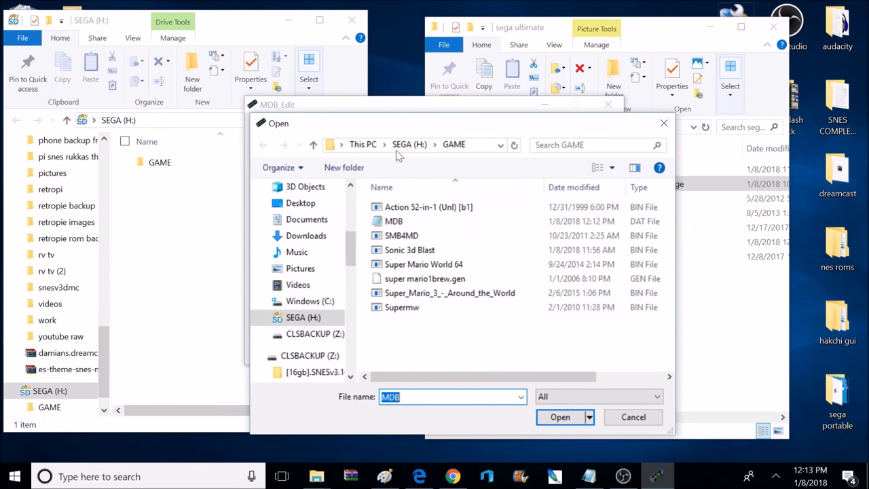
left_click(394, 221)
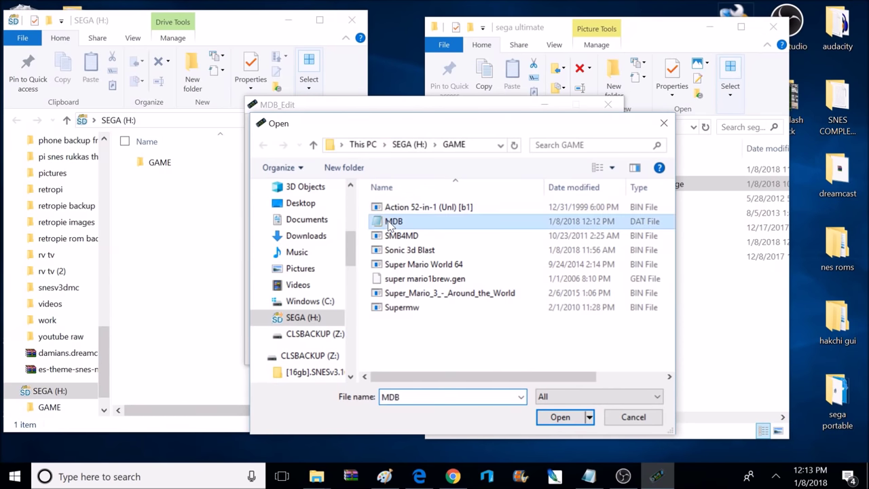
left_click(562, 416)
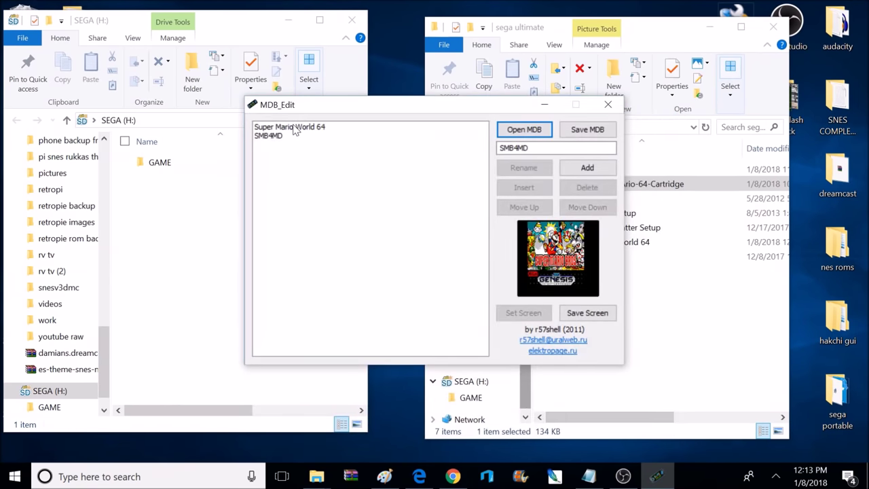
left_click(295, 129)
left_click(283, 138)
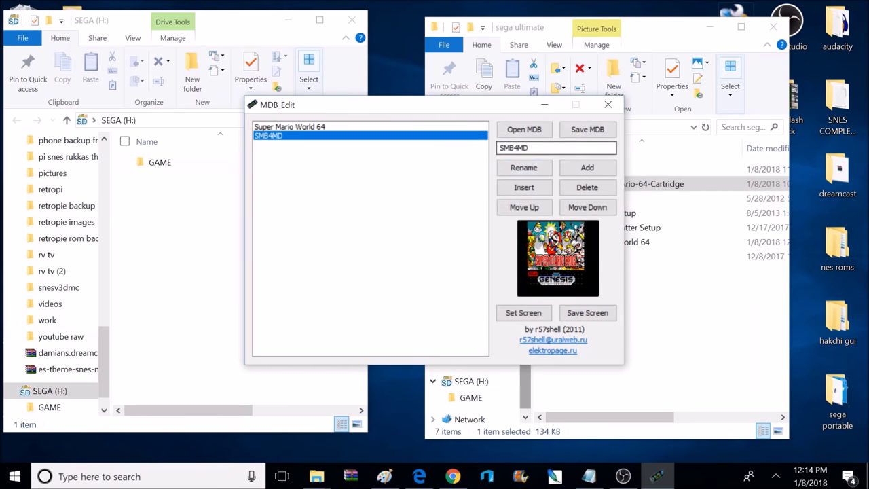
Copy the Sonic 3d Blast ROM's file name from the card's GAME folder and add it as a new entry in MDB_Edit
double_click(514, 147)
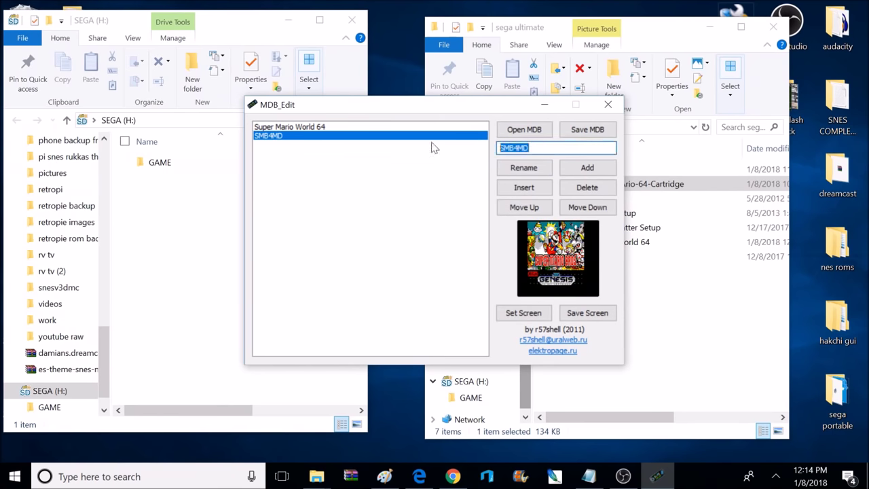
double_click(159, 162)
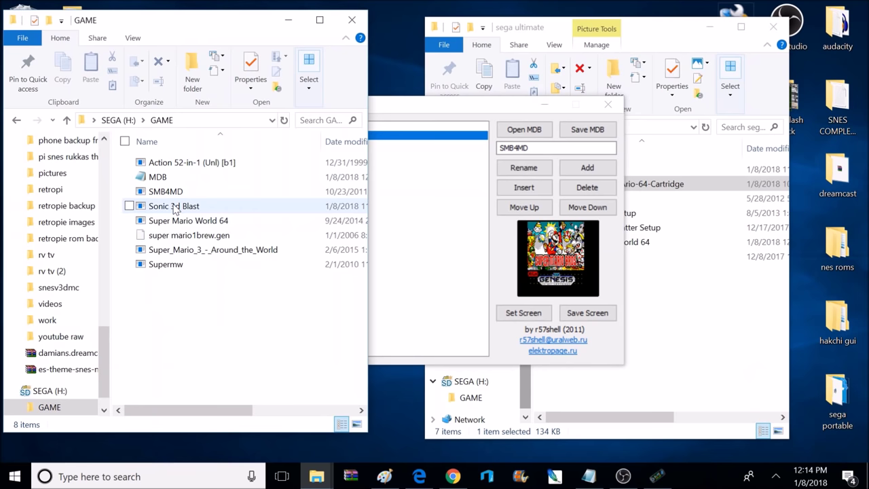
left_click(175, 209)
right_click(175, 209)
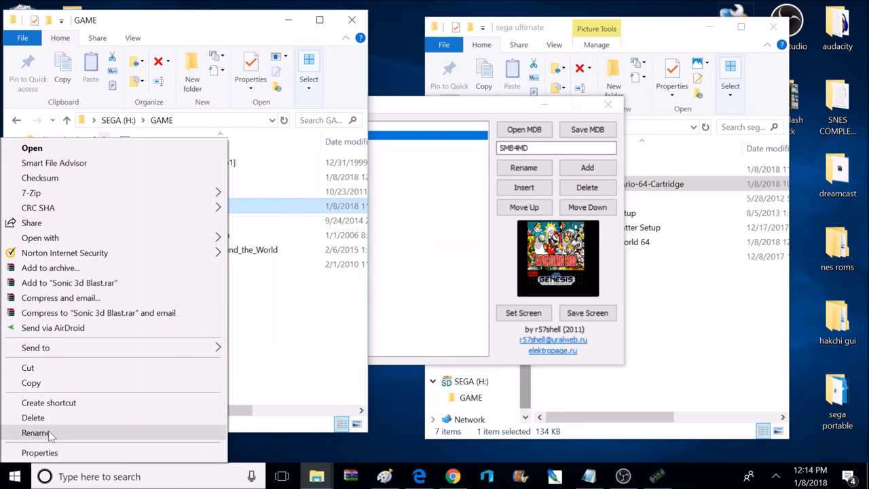
left_click(48, 434)
right_click(195, 210)
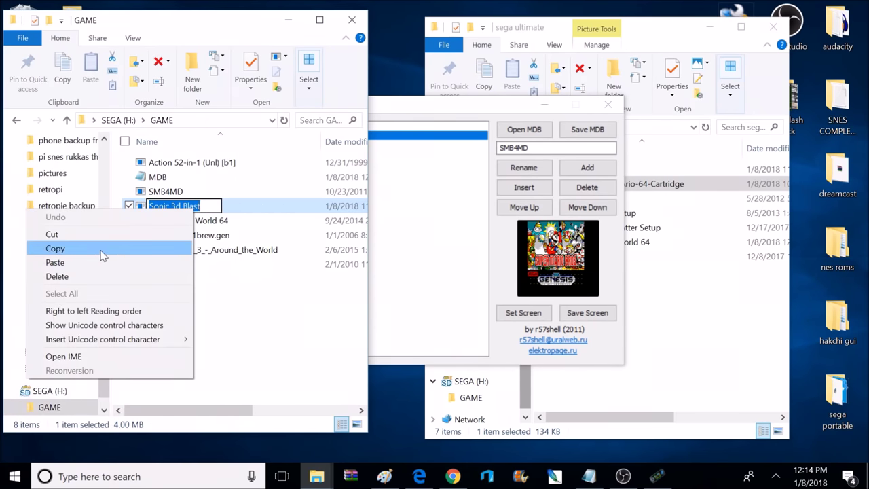
left_click(68, 248)
left_click(299, 299)
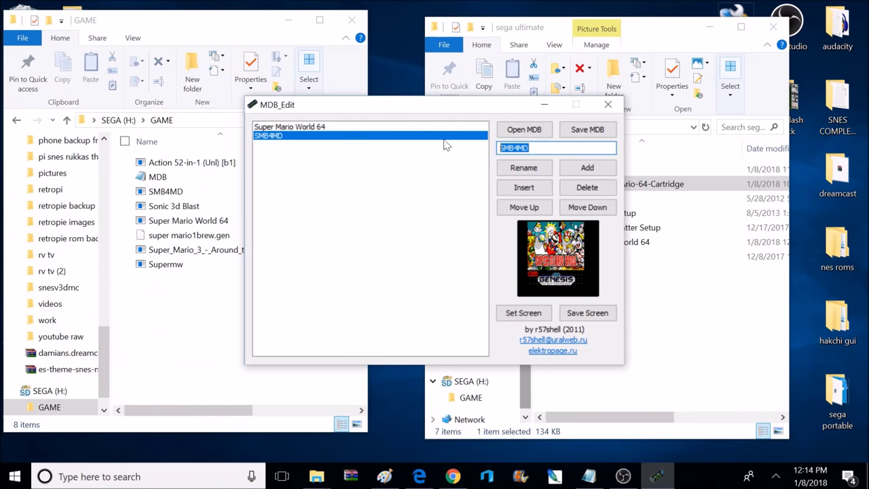
key("BackSpace")
right_click(520, 148)
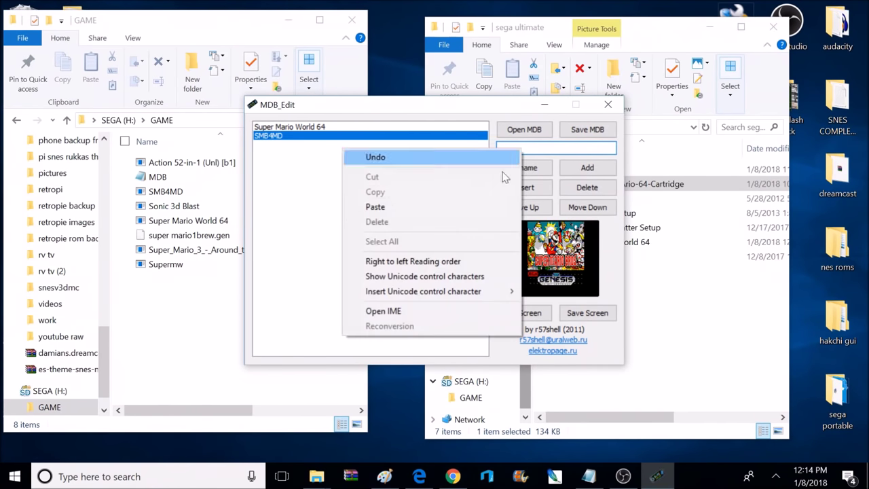
left_click(438, 206)
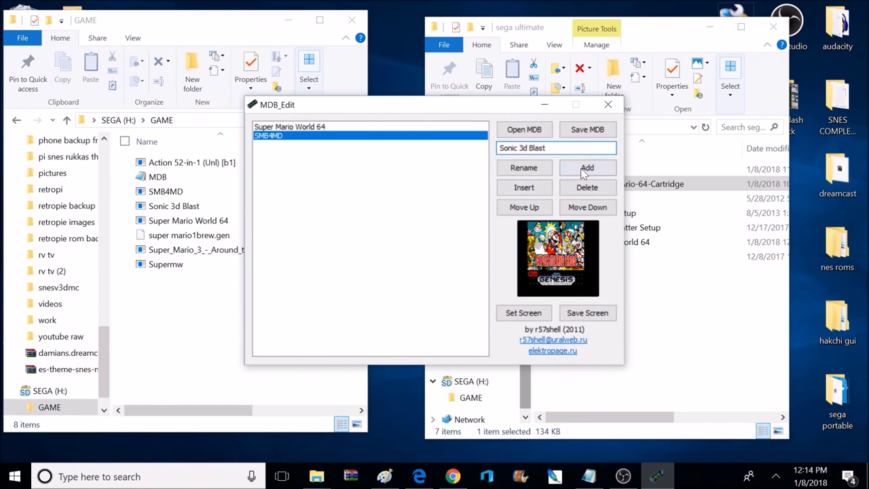
left_click(584, 168)
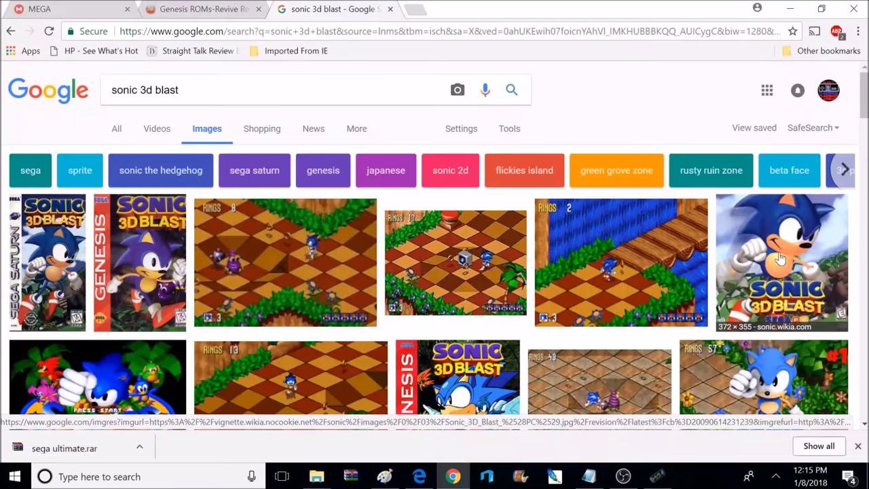
Save the Sonic 3D Blast (PC) cover image from the Google image results into the desktop's sega ultimate folder as a JPEG
left_click(779, 258)
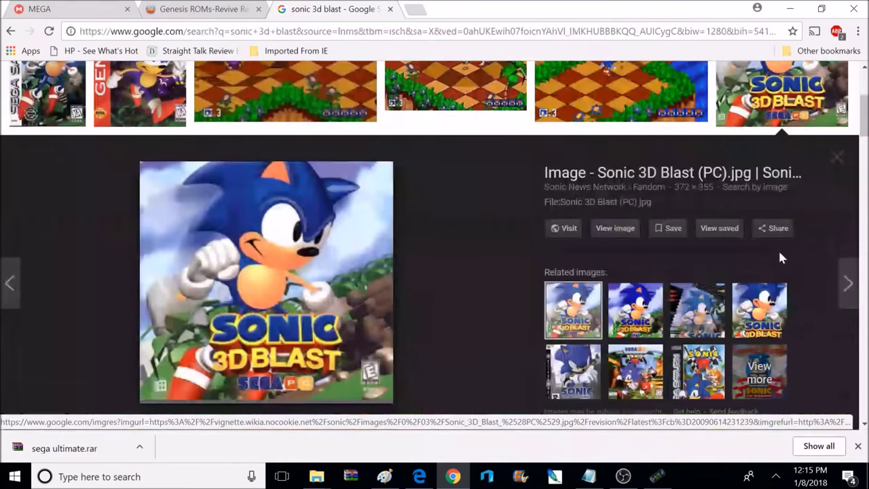
right_click(284, 288)
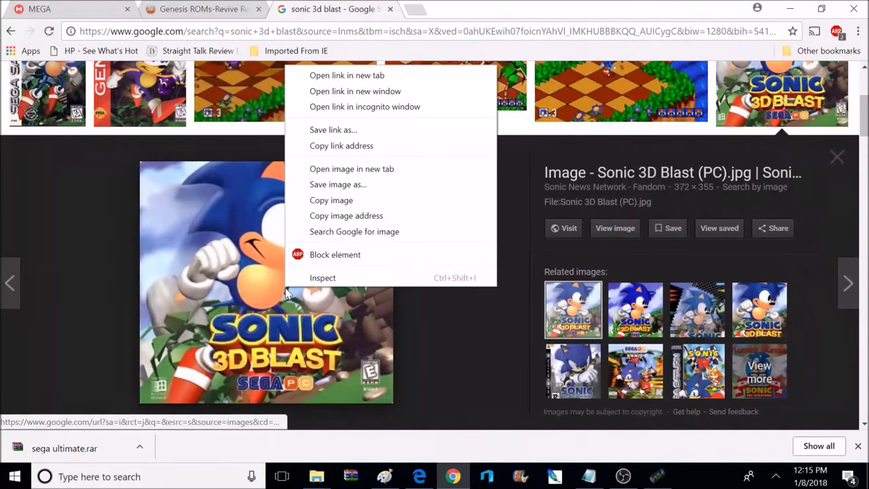
left_click(338, 185)
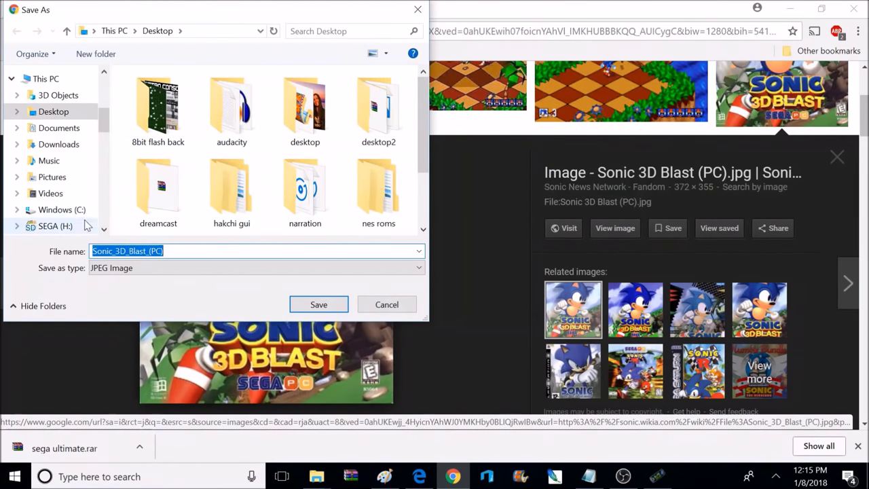
left_click_drag(103, 132, 104, 148)
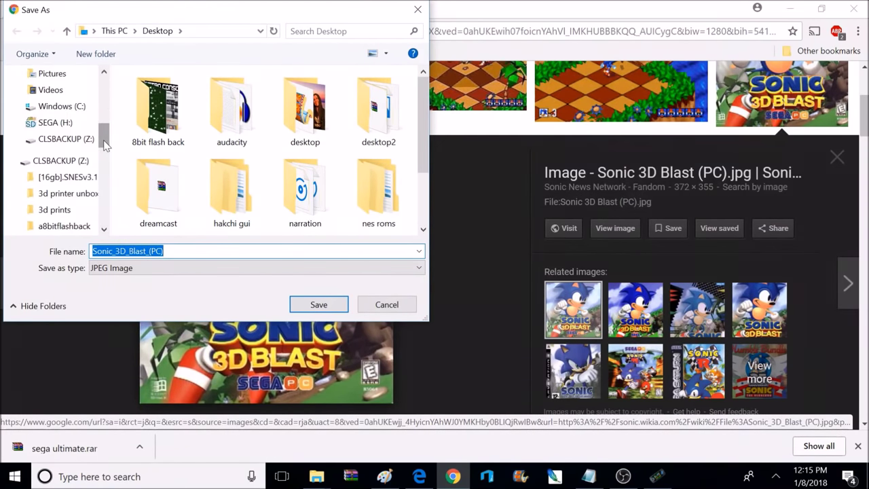
scroll(422, 141, "down", 2)
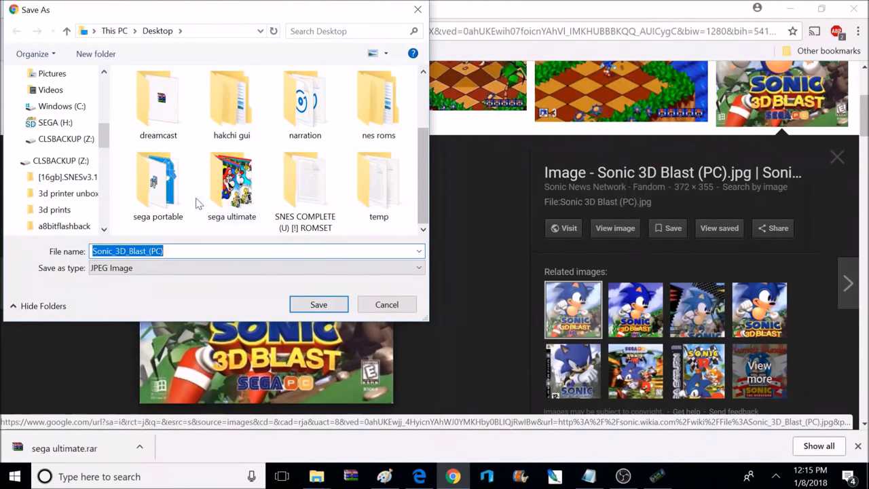
left_click(224, 190)
left_click(317, 304)
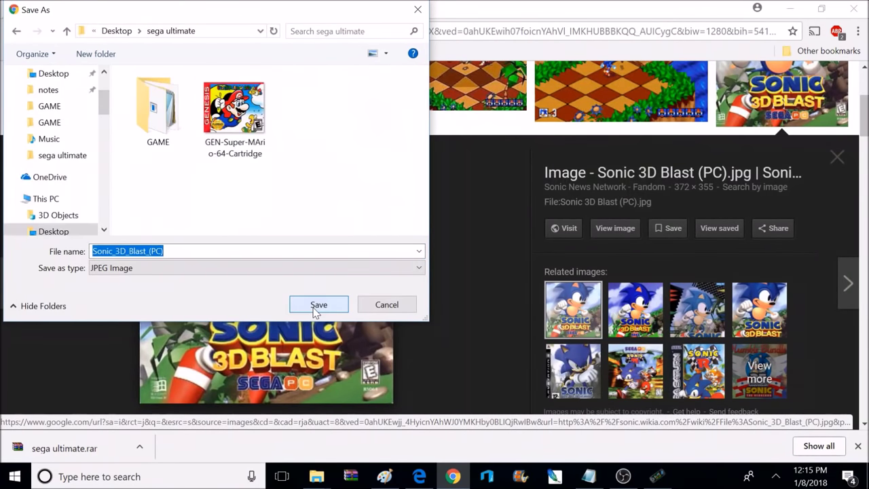
left_click(317, 306)
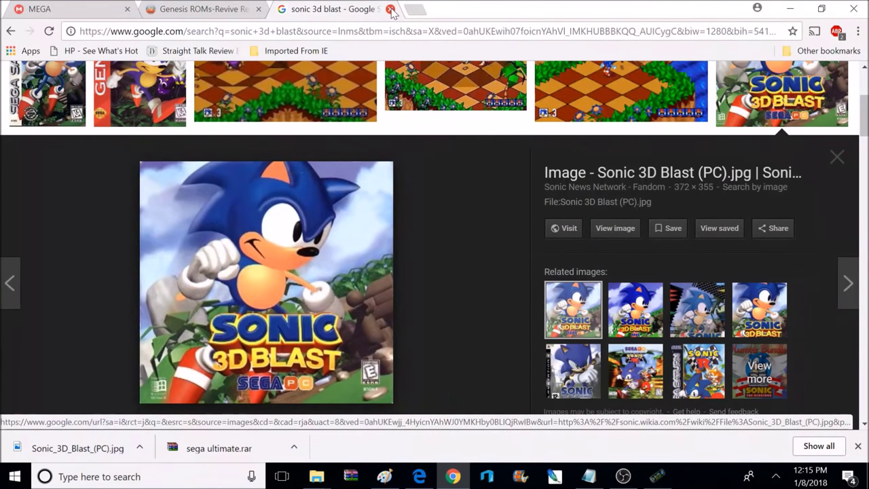
left_click(789, 9)
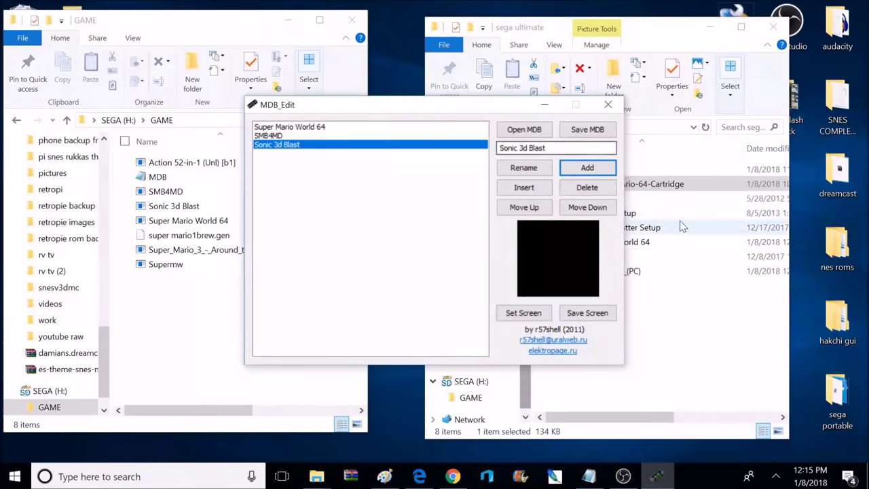
Open the Sonic_3D_Blast_(PC) picture for editing in Paint and resize it to 120 × 112 pixels without maintaining the aspect ratio
left_click(666, 48)
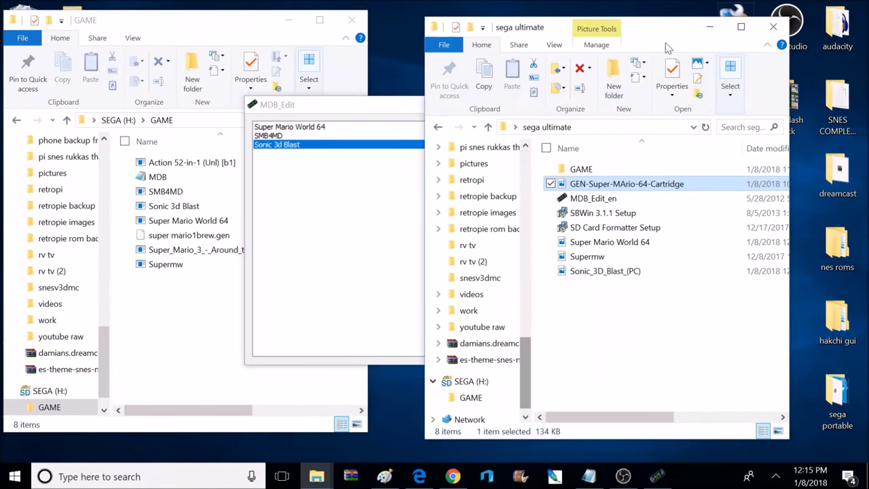
right_click(606, 274)
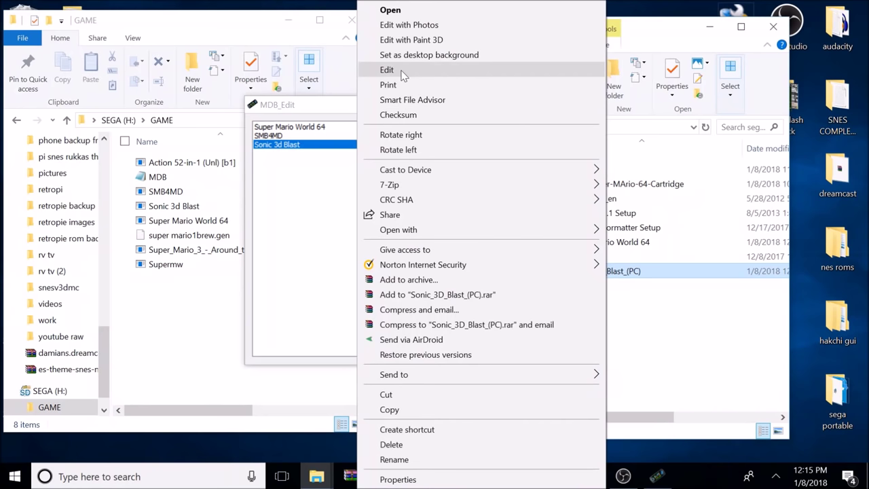
left_click(401, 71)
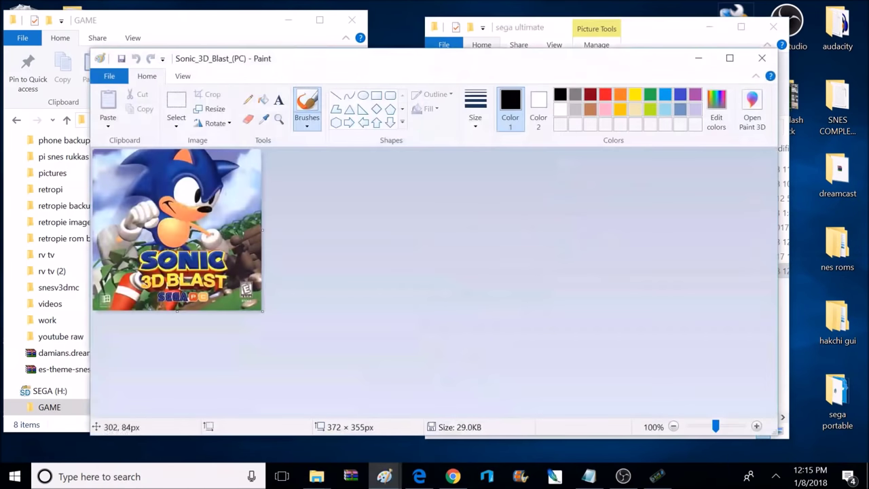
left_click(212, 108)
left_click(233, 169)
left_click(138, 255)
left_click_drag(257, 194, 229, 204)
type("120")
key("Tab")
type("11")
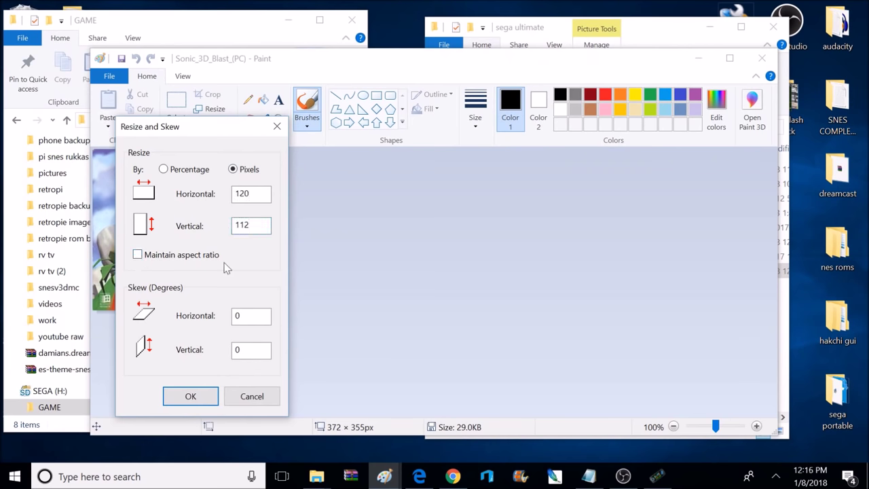
left_click(207, 398)
Save the resized picture as a 16 Color Bitmap named Sonic 3d Blast in the sega ultimate folder, accepting reduced color quality
left_click(121, 80)
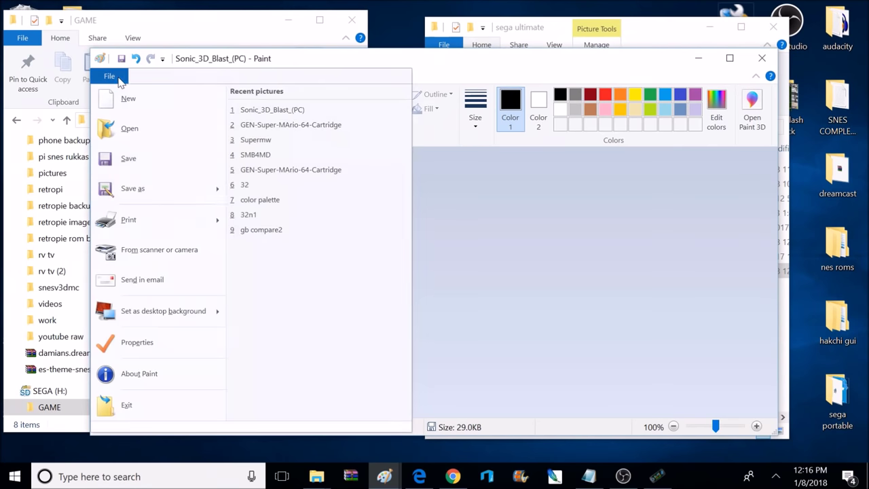
left_click(140, 195)
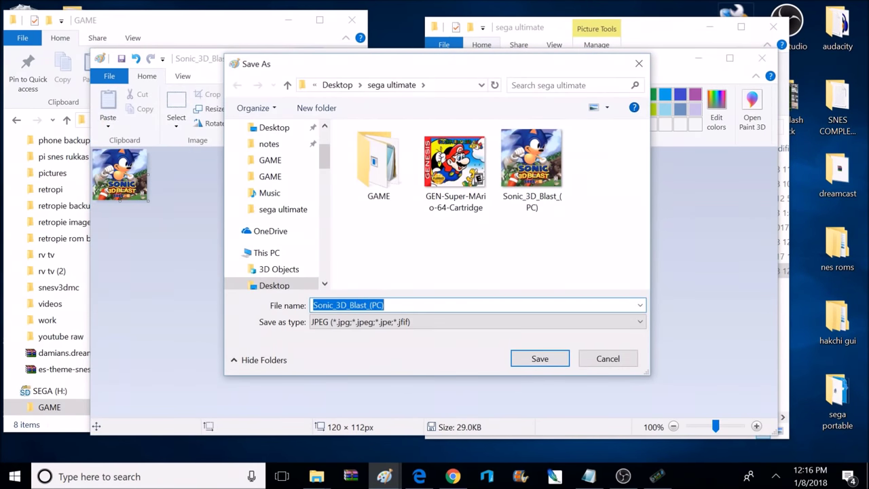
right_click(365, 305)
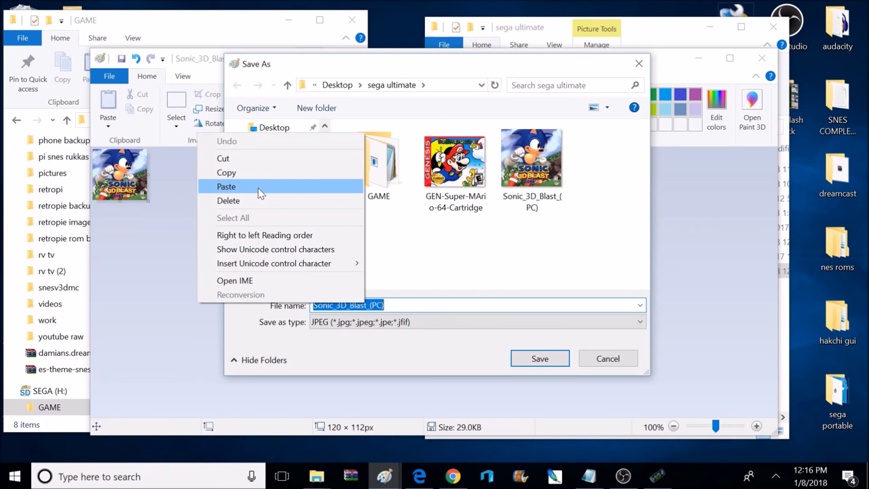
left_click(226, 186)
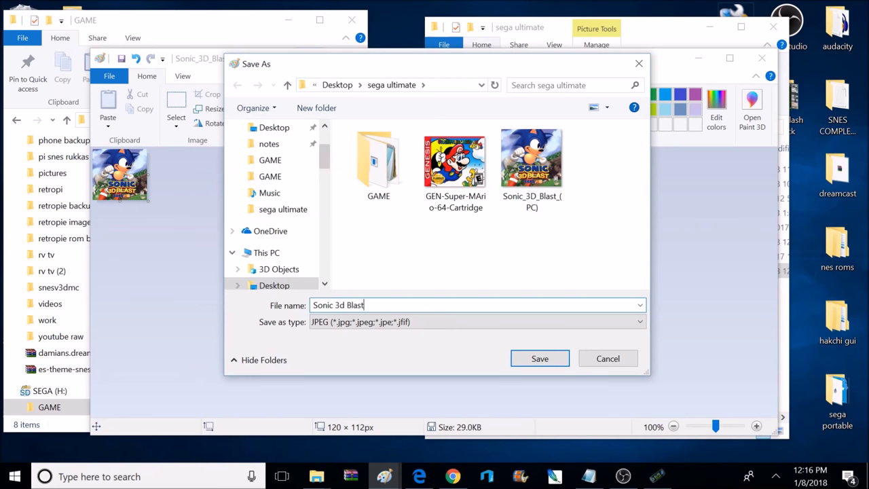
left_click(640, 322)
left_click(391, 346)
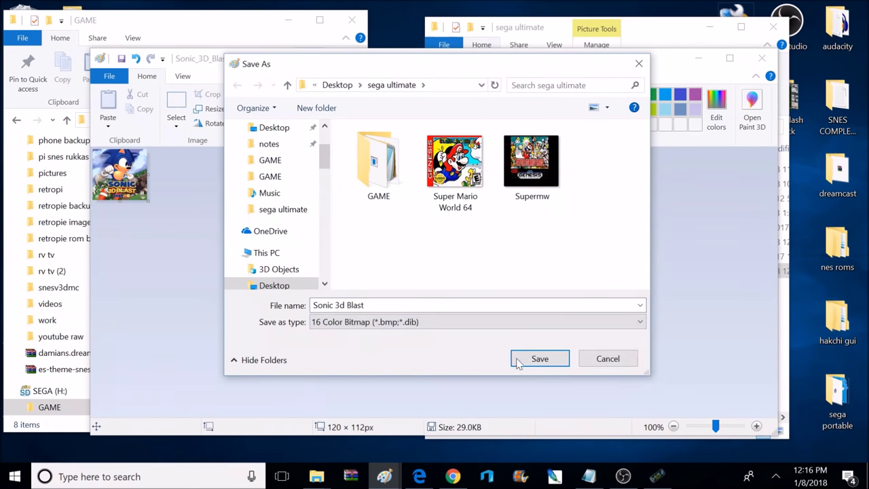
left_click(541, 360)
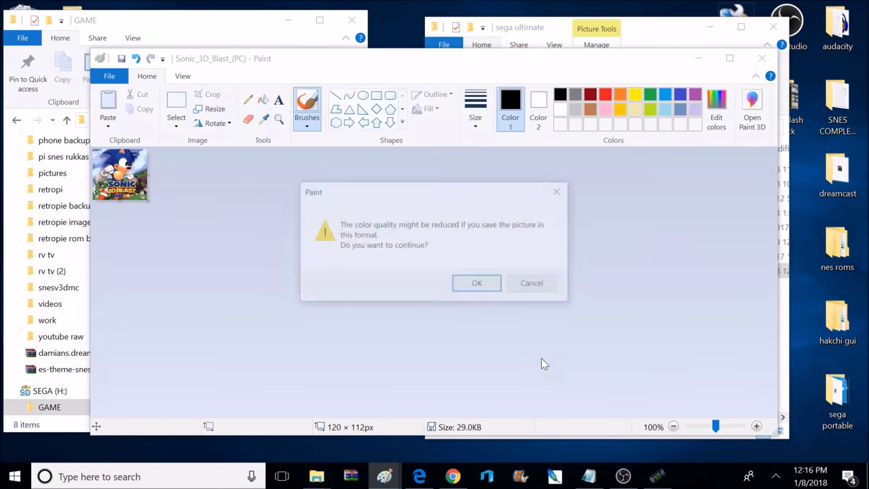
left_click(492, 291)
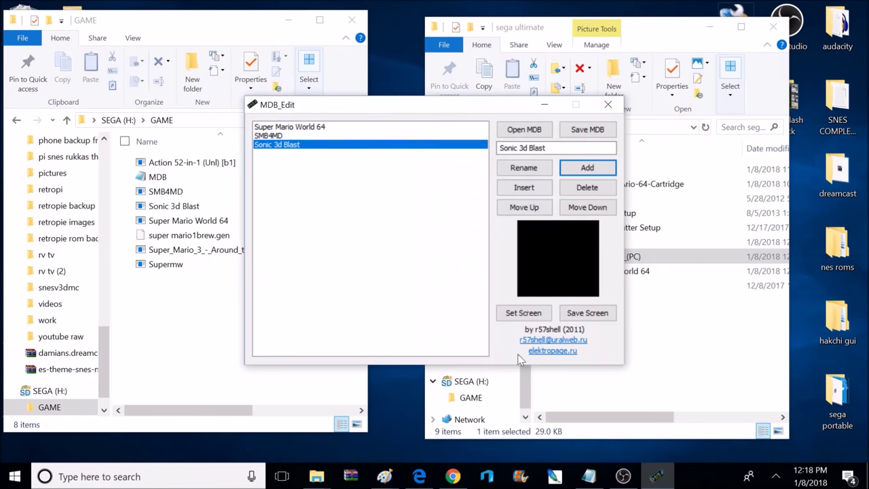
In MDB_Edit, set the Sonic 3d Blast bitmap from the sega ultimate folder as the screen of the Sonic 3d Blast entry
left_click(523, 313)
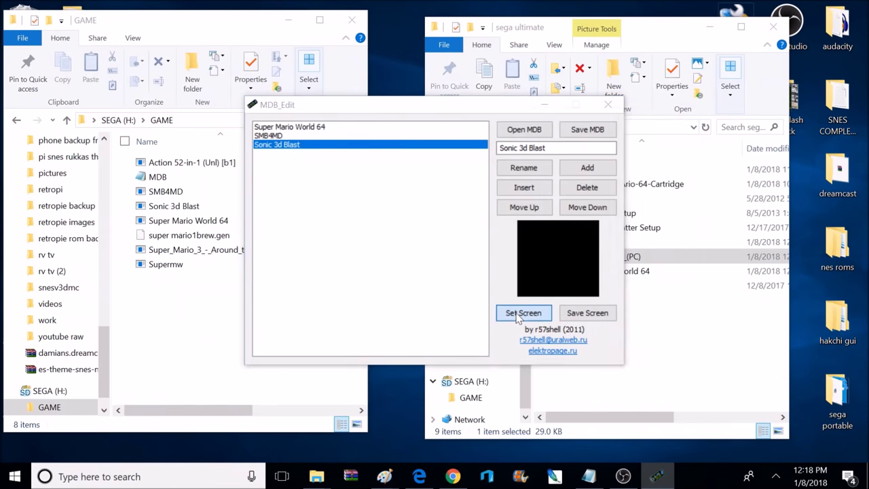
scroll(663, 328, "up", 1)
double_click(477, 217)
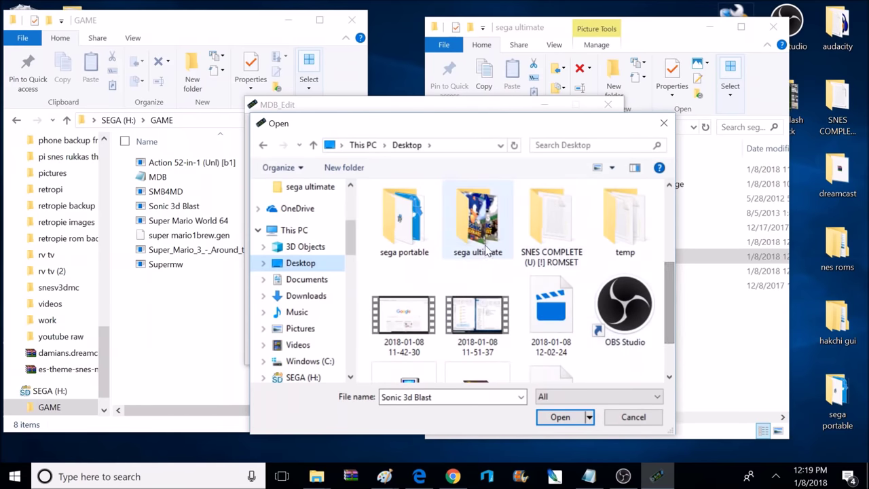
left_click(471, 322)
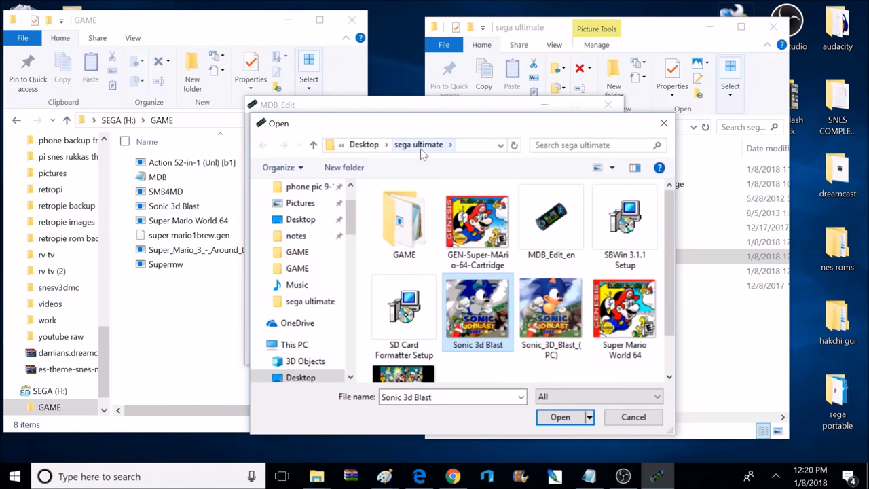
left_click(560, 417)
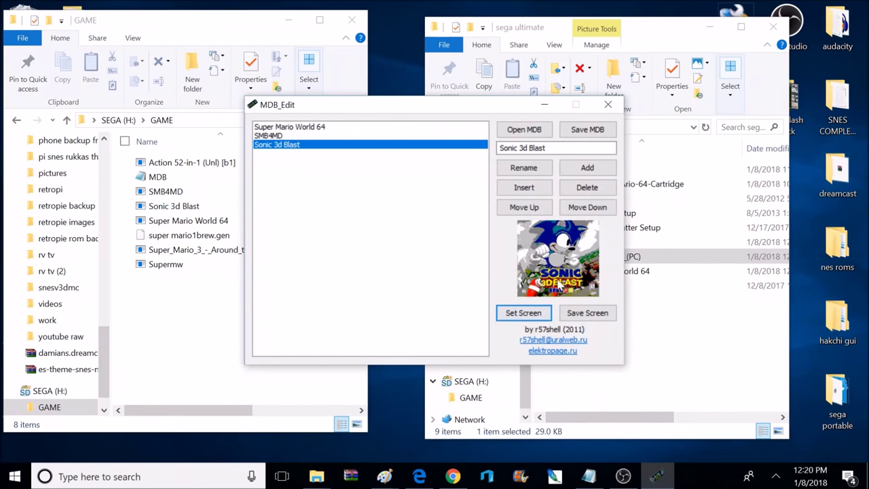
Save the updated game list as MDB in the GAME folder on the SEGA (H:) card
left_click(581, 131)
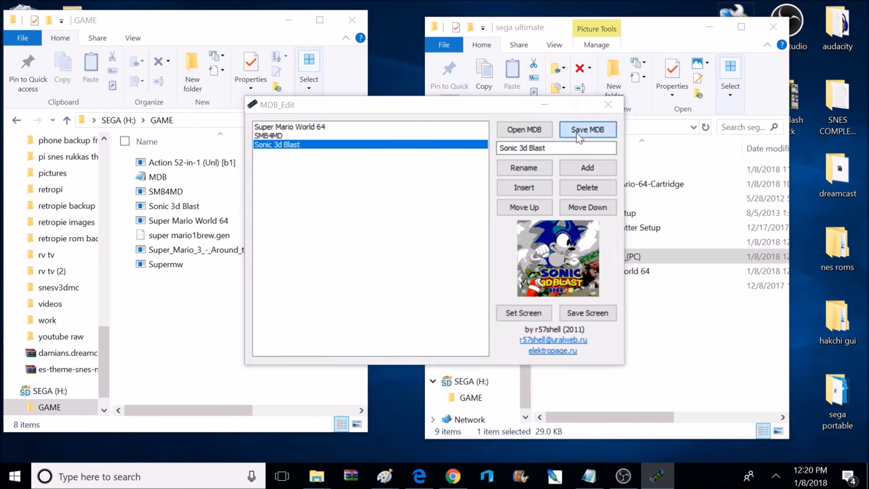
left_click(303, 254)
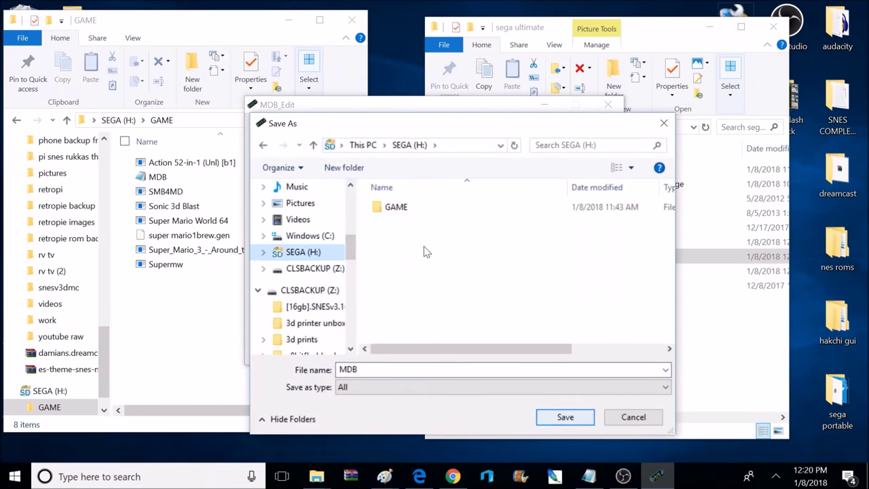
double_click(397, 207)
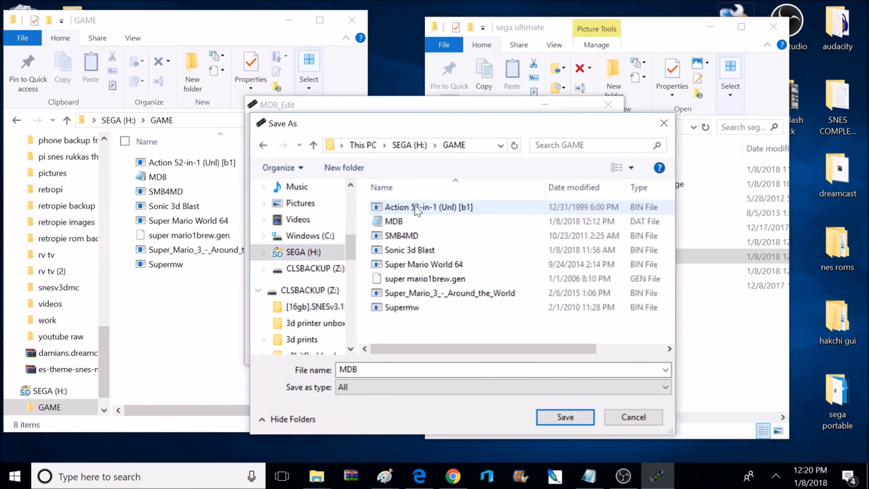
left_click(563, 417)
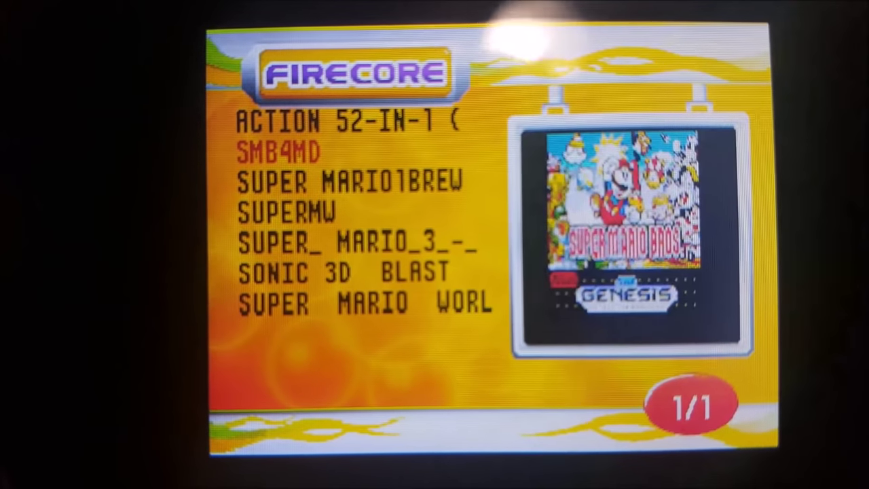
key("Down")
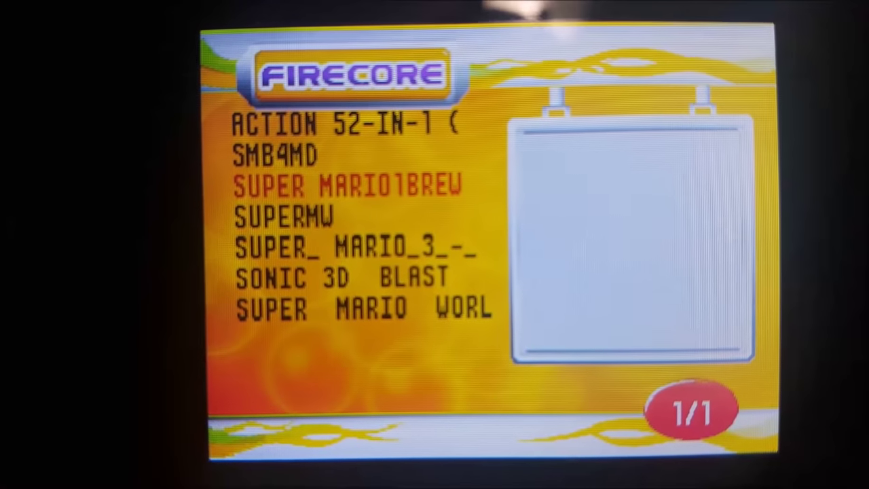
key("Down")
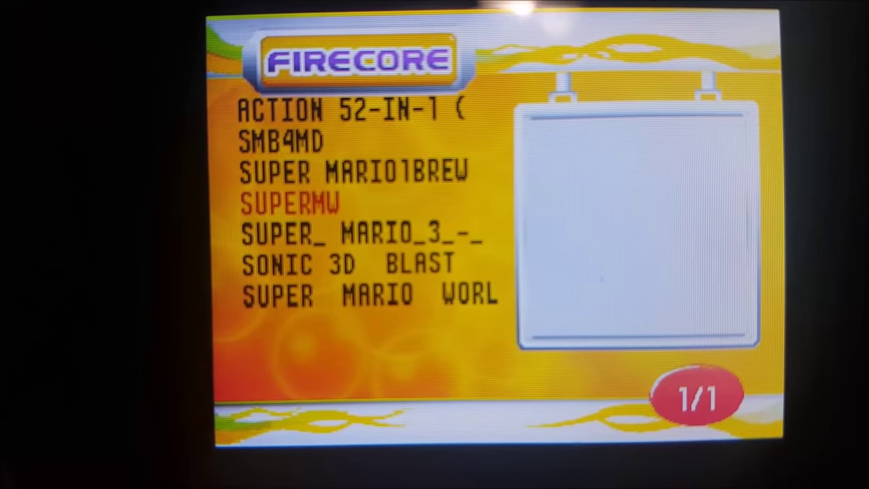
key("Down")
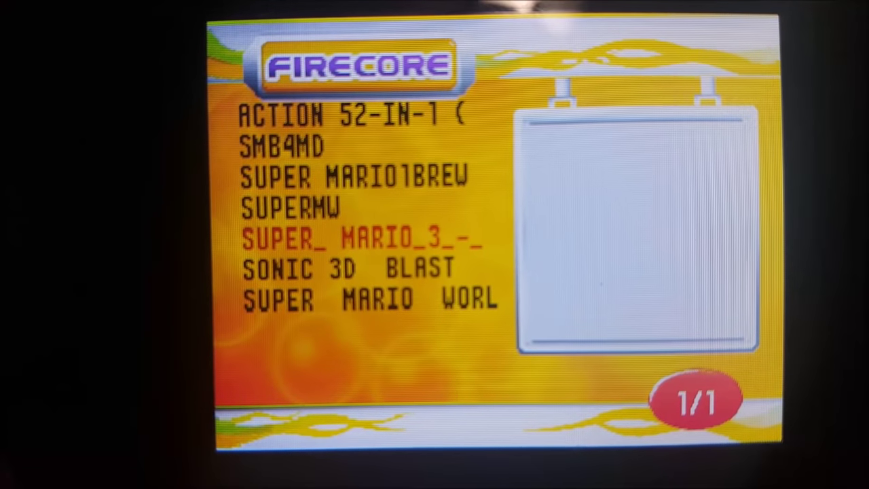
key("Down")
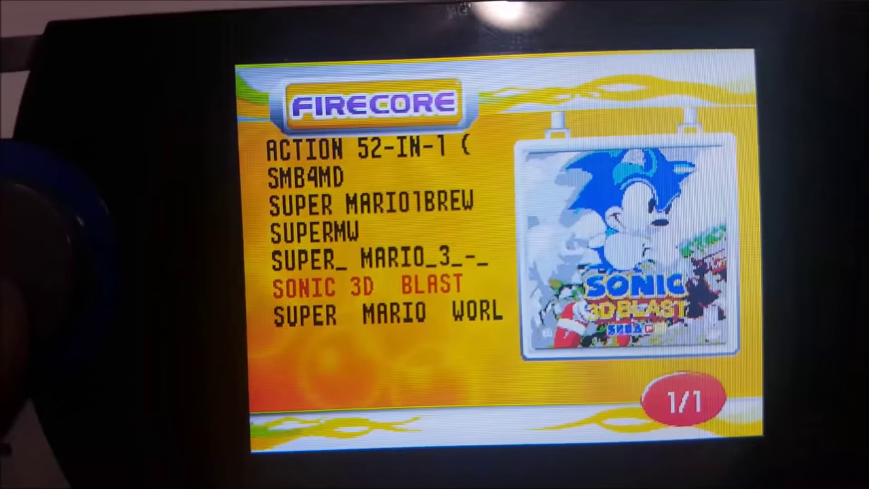